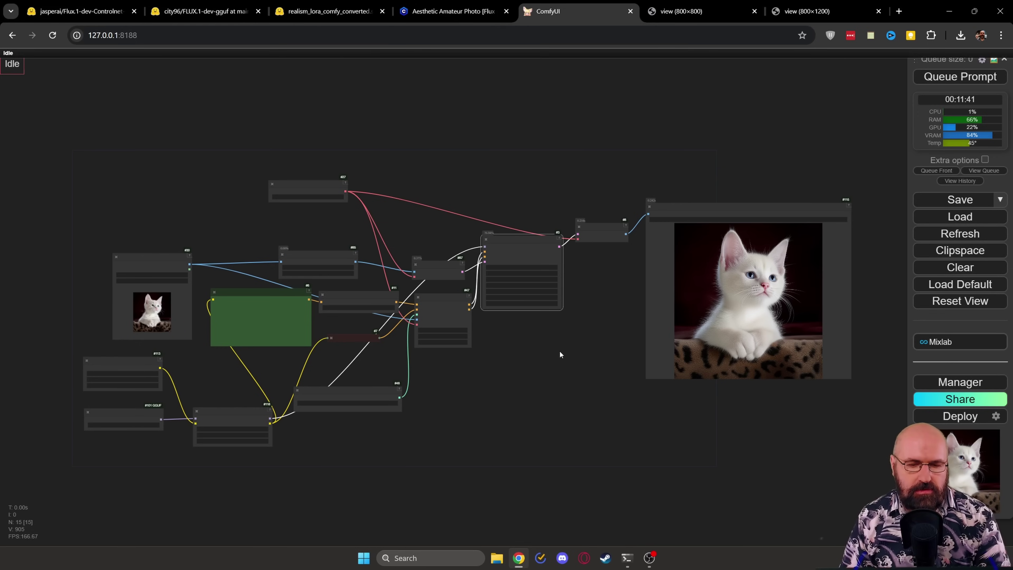
# Zoom in near Load Image and pan to the lanczos 5.00 Upscale Image By node and kitten prompt.
pyautogui.scroll(5, 454, 392)
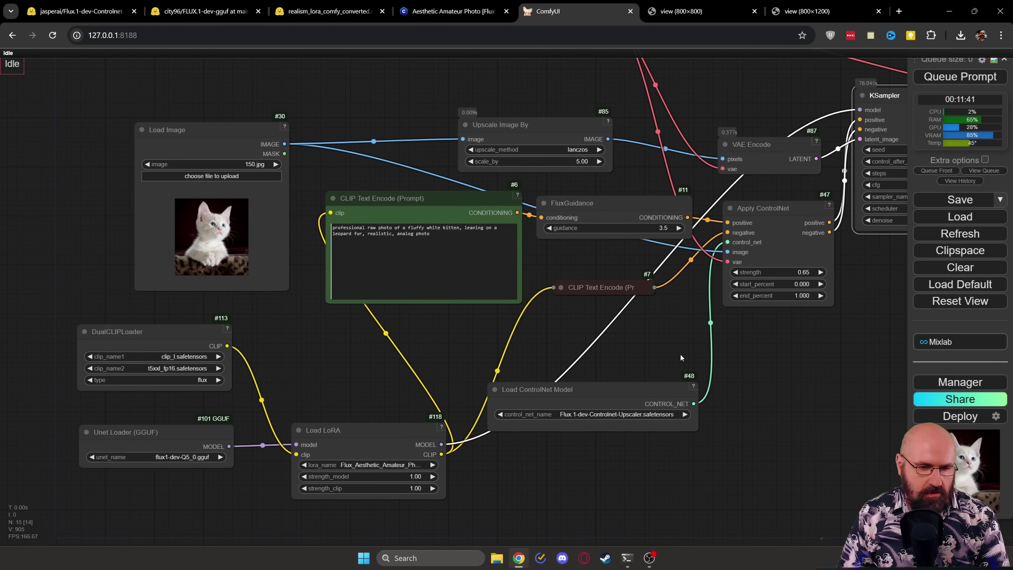
pyautogui.scroll(5, 101, 196)
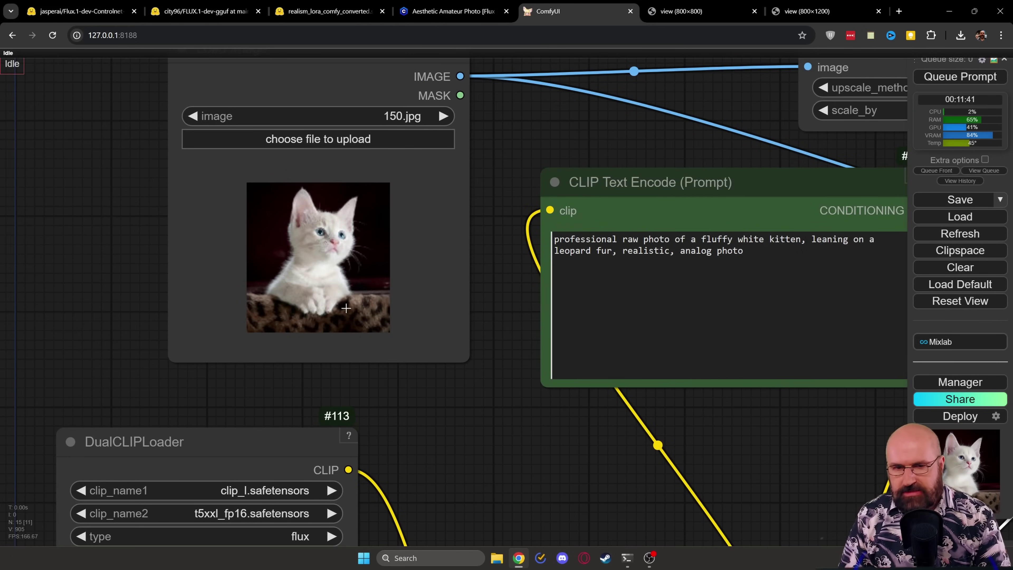
pyautogui.moveTo(592, 126); pyautogui.dragTo(73, 212)
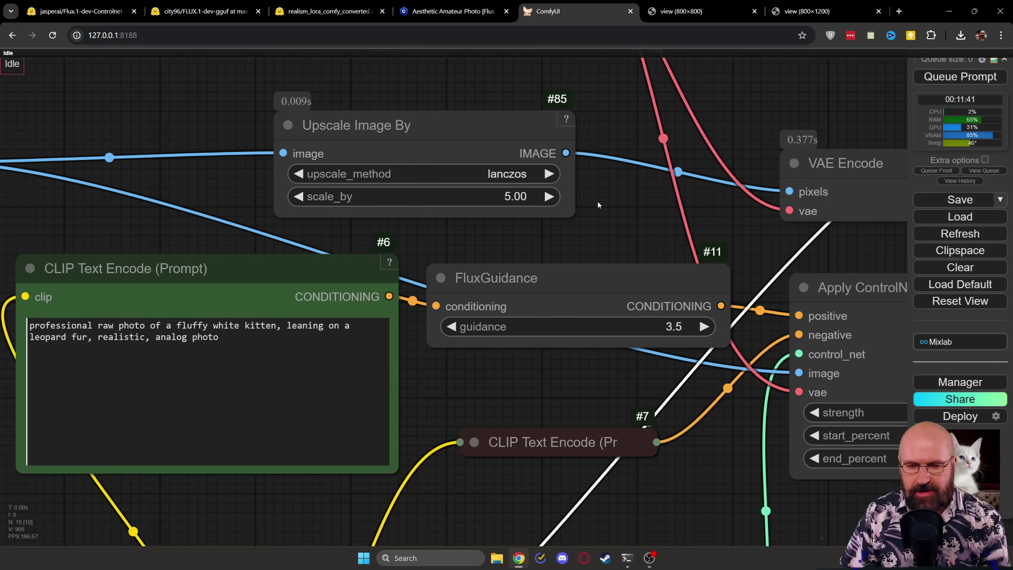
# Pan across KSampler and Apply ControlNet, then zoom in on Load VAE using ae.safetensors.
pyautogui.moveTo(739, 239); pyautogui.dragTo(396, 253)
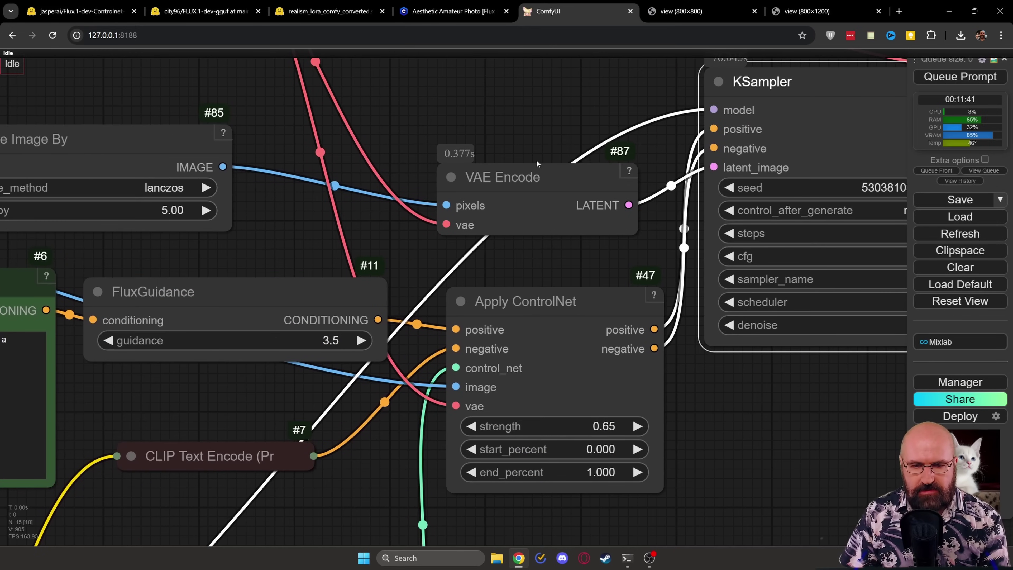
pyautogui.moveTo(580, 127); pyautogui.dragTo(255, 173)
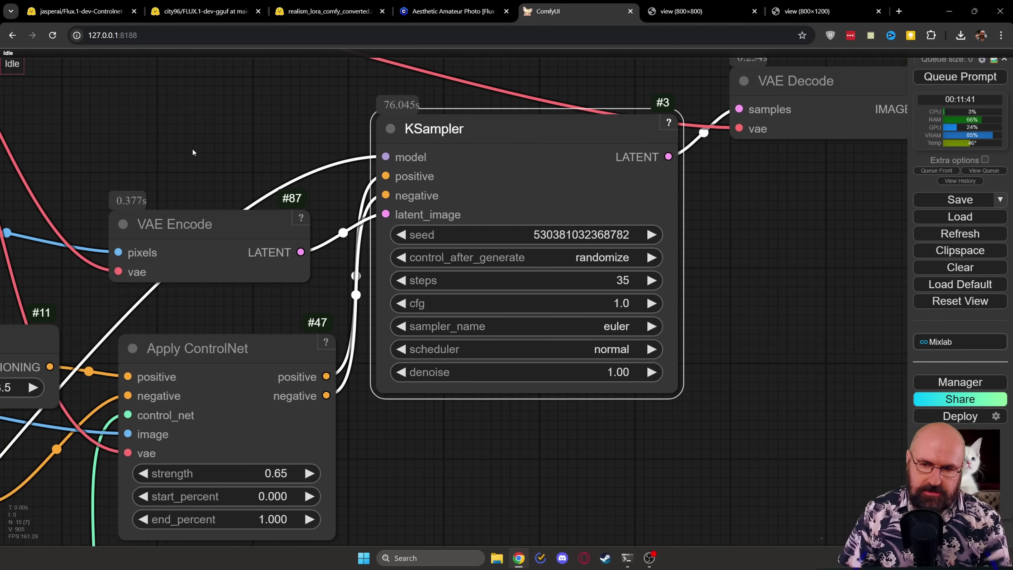
pyautogui.scroll(-3, 191, 151)
pyautogui.moveTo(192, 152); pyautogui.dragTo(475, 167)
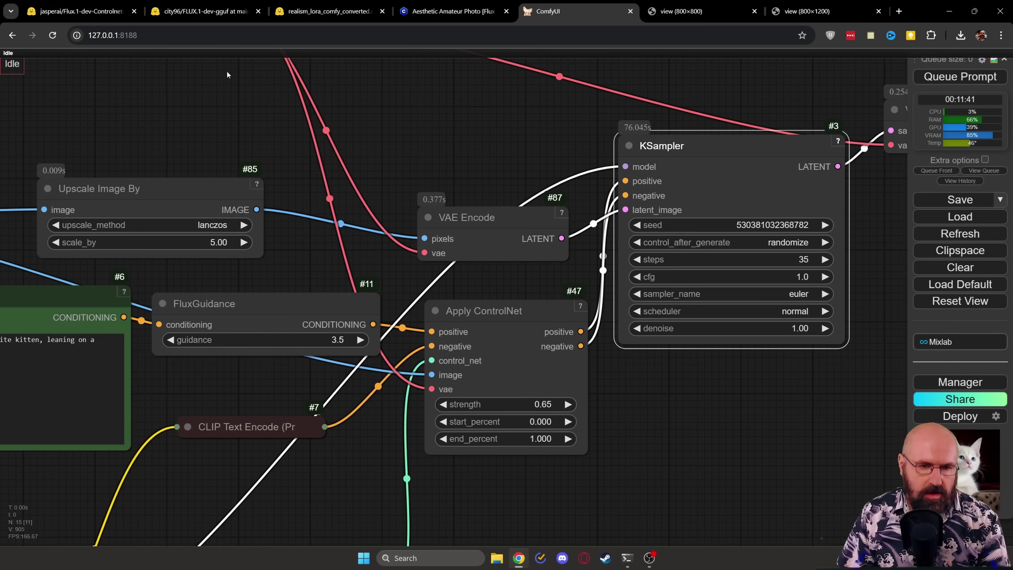
pyautogui.moveTo(216, 72); pyautogui.dragTo(404, 319)
pyautogui.scroll(6, 264, 304)
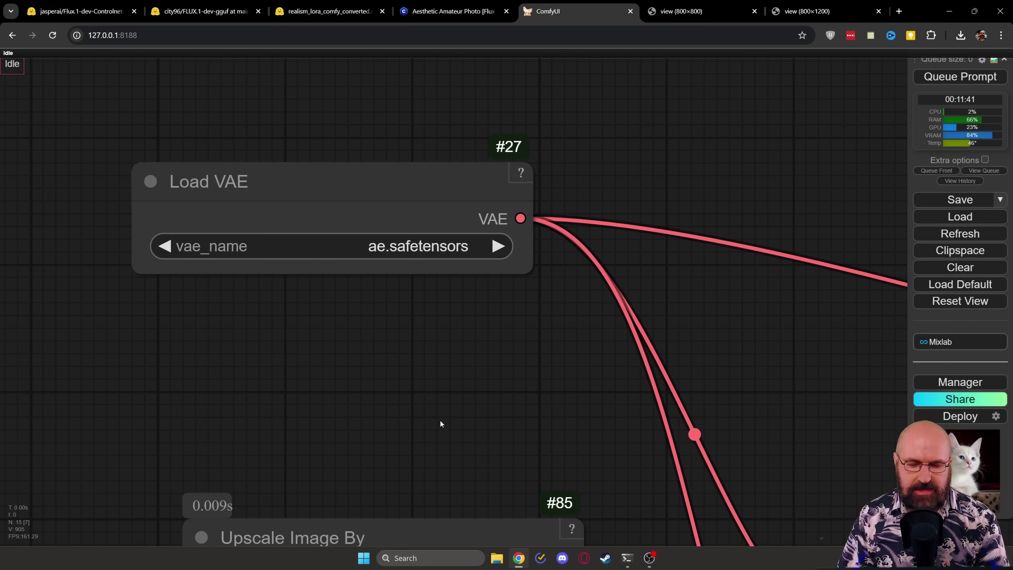
# Pan past the upscale, prompt and FluxGuidance nodes to DualCLIPLoader, Unet Loader and Load LoRA.
pyautogui.moveTo(436, 429); pyautogui.dragTo(393, 71)
pyautogui.scroll(-5, 379, 383)
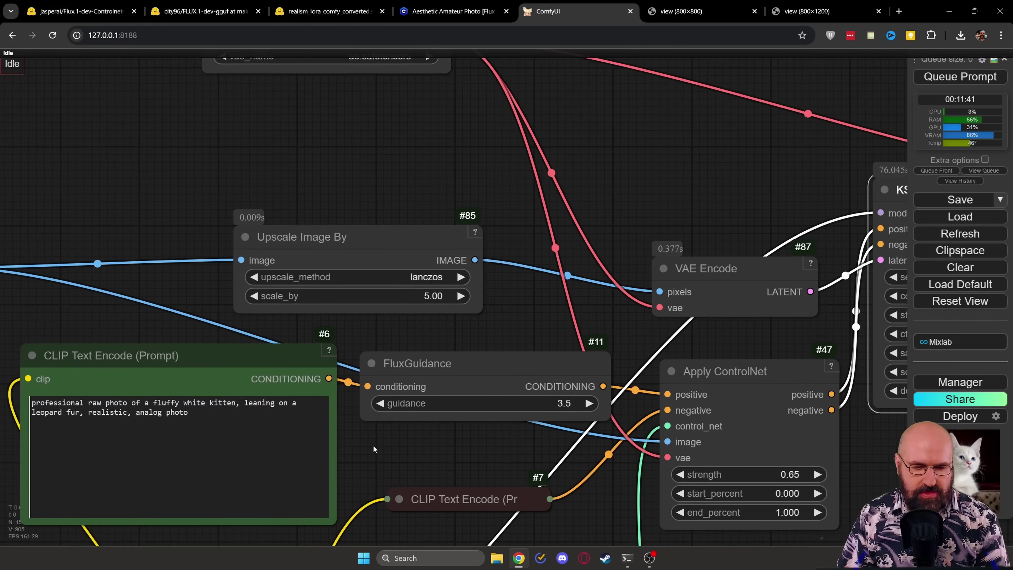
pyautogui.moveTo(373, 446); pyautogui.dragTo(813, 170)
pyautogui.moveTo(409, 364); pyautogui.dragTo(597, 276)
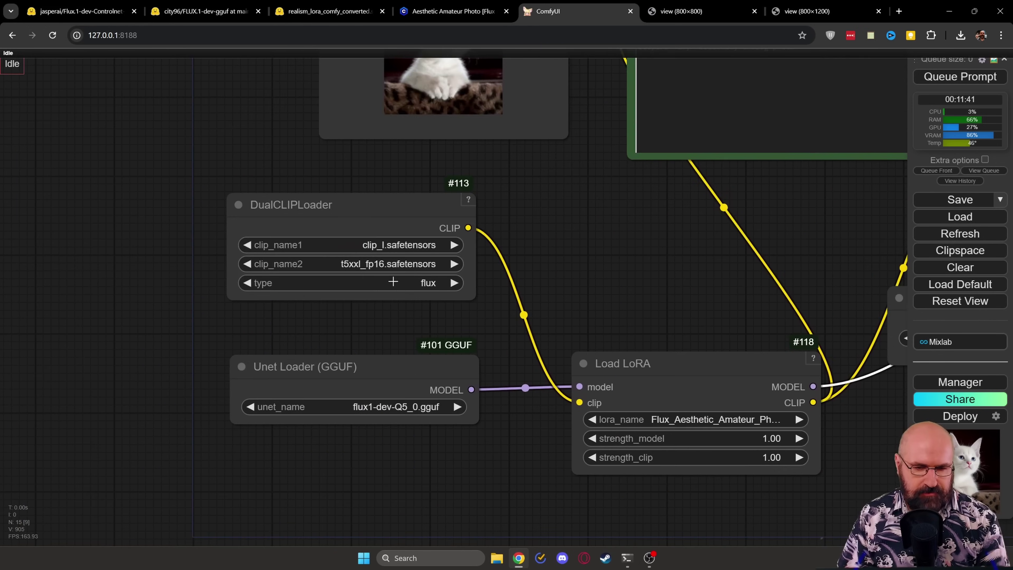
pyautogui.scroll(3, 336, 297)
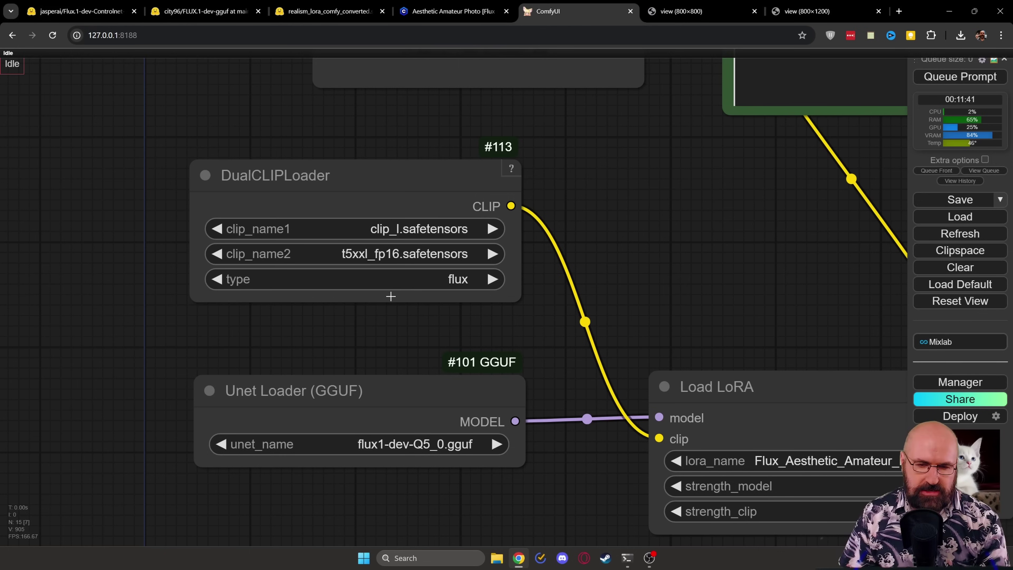
# Enlarge the Unet Loader (GGUF) node and check the jasperai and city96 FLUX.1-dev-gguf model pages.
pyautogui.moveTo(433, 352); pyautogui.dragTo(488, 127)
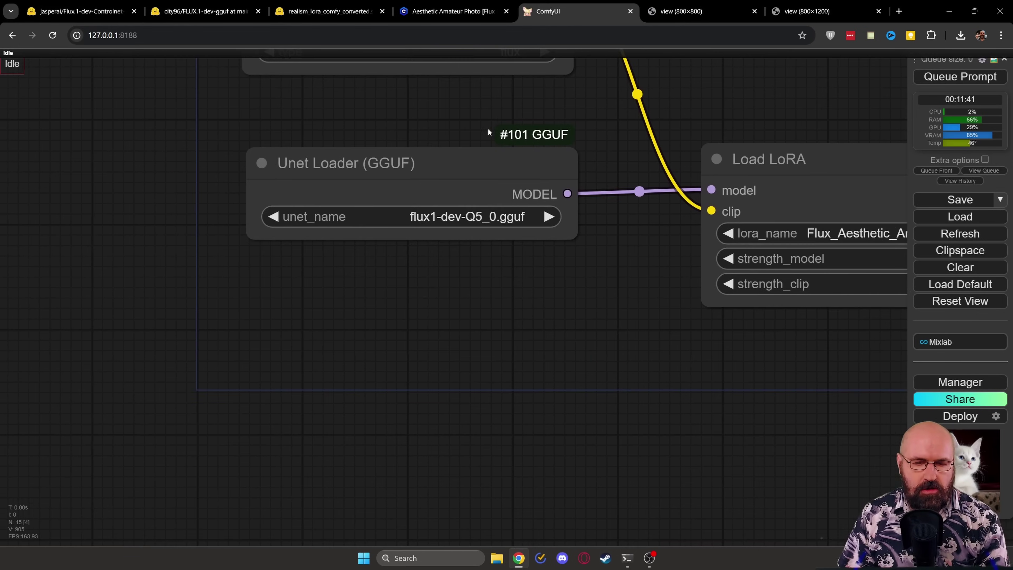
pyautogui.scroll(4, 410, 278)
pyautogui.moveTo(462, 261); pyautogui.dragTo(441, 373)
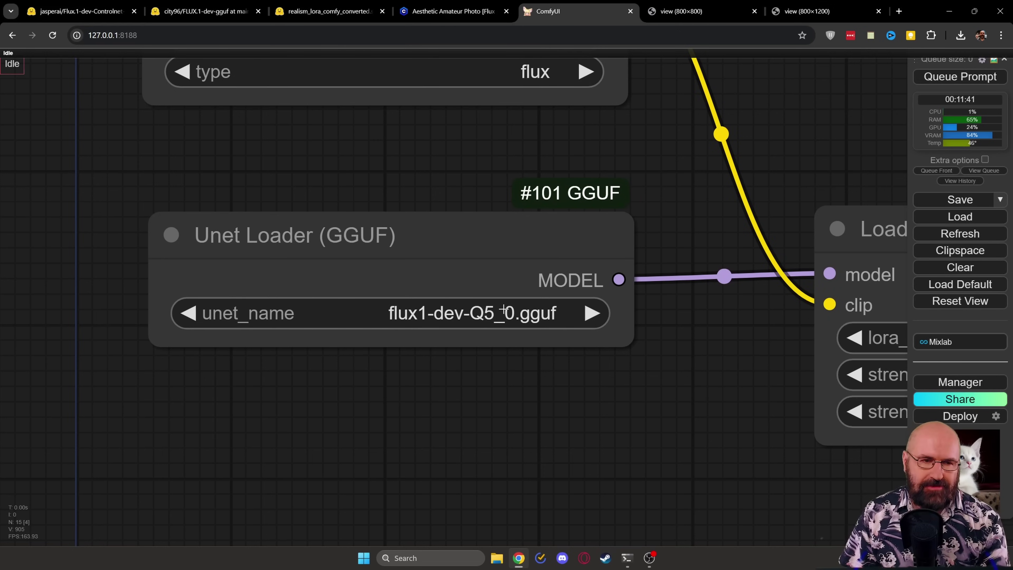
pyautogui.click(87, 15)
pyautogui.click(201, 12)
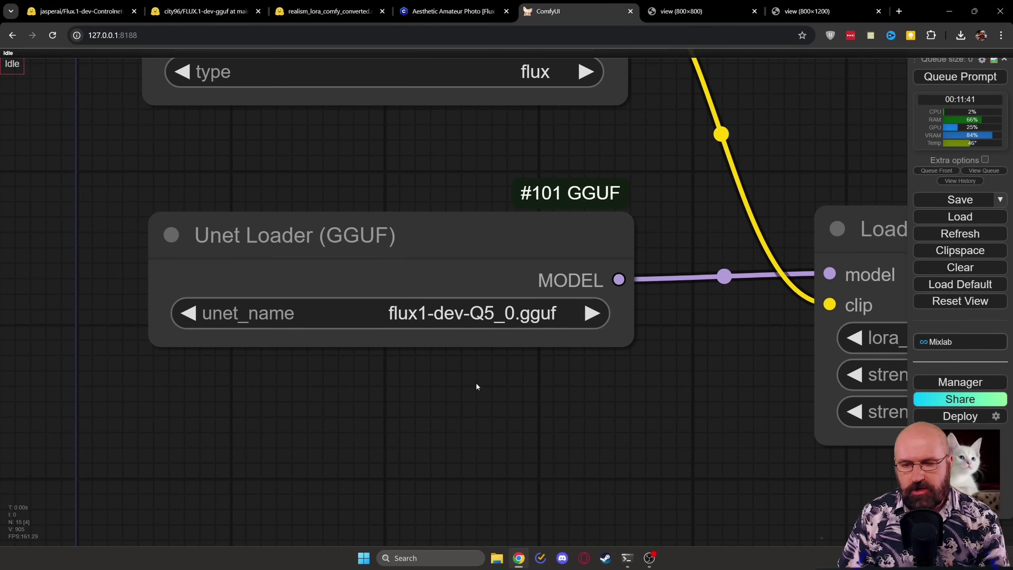
# Center and zoom into Load LoRA, then view the Aesthetic Amateur Photo [Flux Dev] page on Civitai.
pyautogui.scroll(-5, 477, 382)
pyautogui.moveTo(572, 447); pyautogui.dragTo(335, 414)
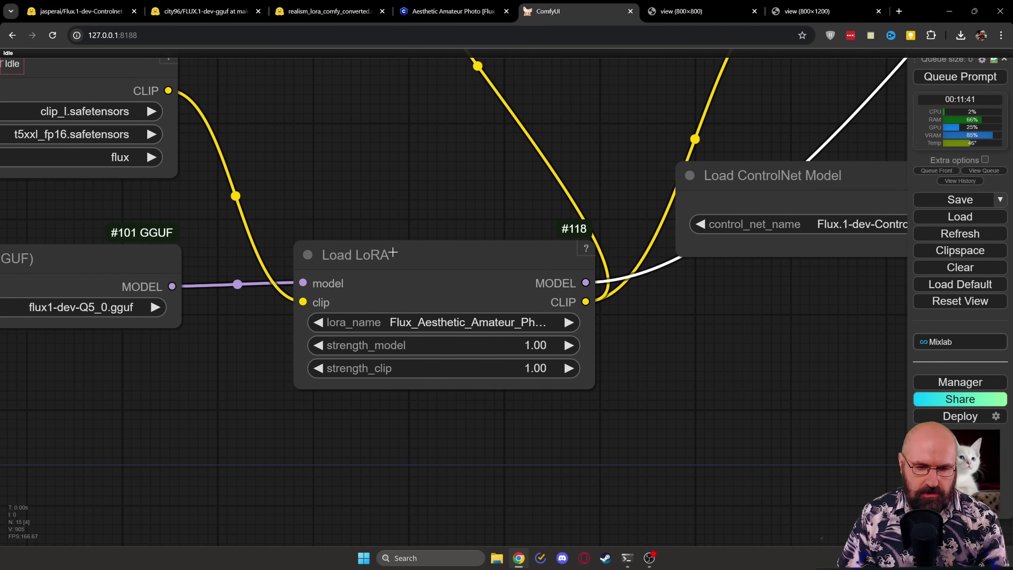
pyautogui.moveTo(384, 228)
pyautogui.mouseDown()
pyautogui.moveTo(401, 160)
pyautogui.moveTo(401, 229)
pyautogui.mouseUp()
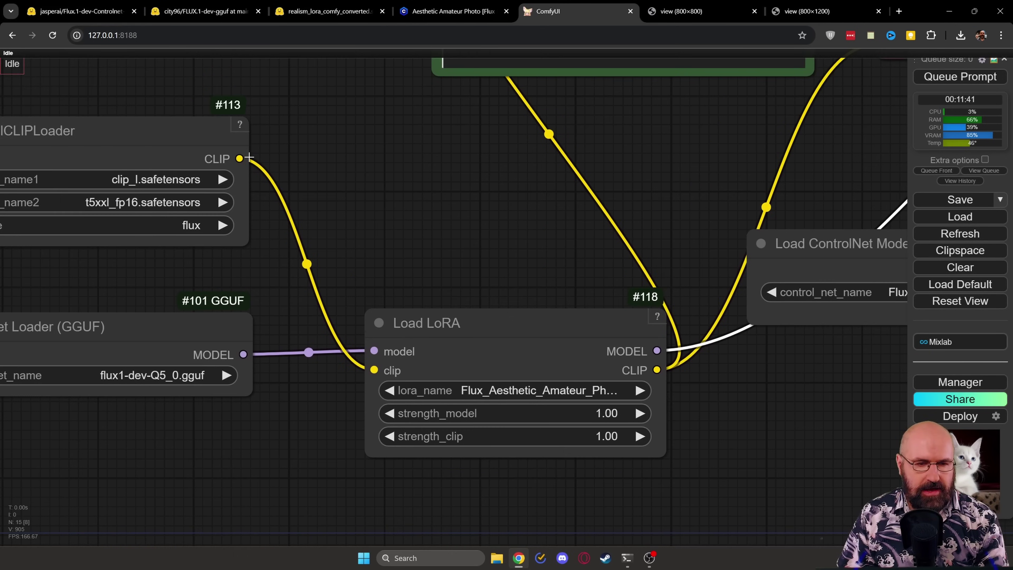
pyautogui.moveTo(386, 336); pyautogui.dragTo(446, 140)
pyautogui.scroll(3, 470, 421)
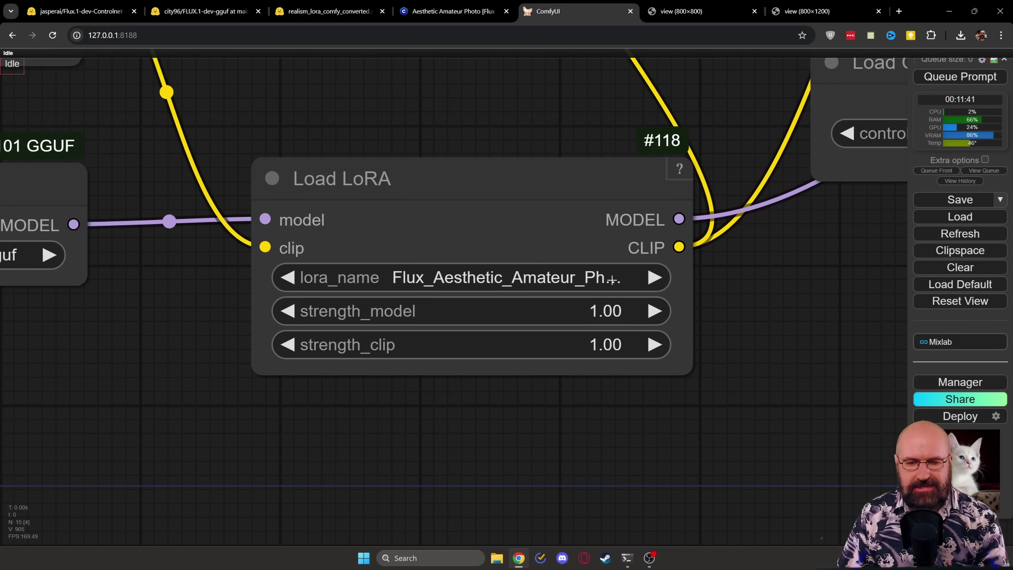
pyautogui.click(451, 11)
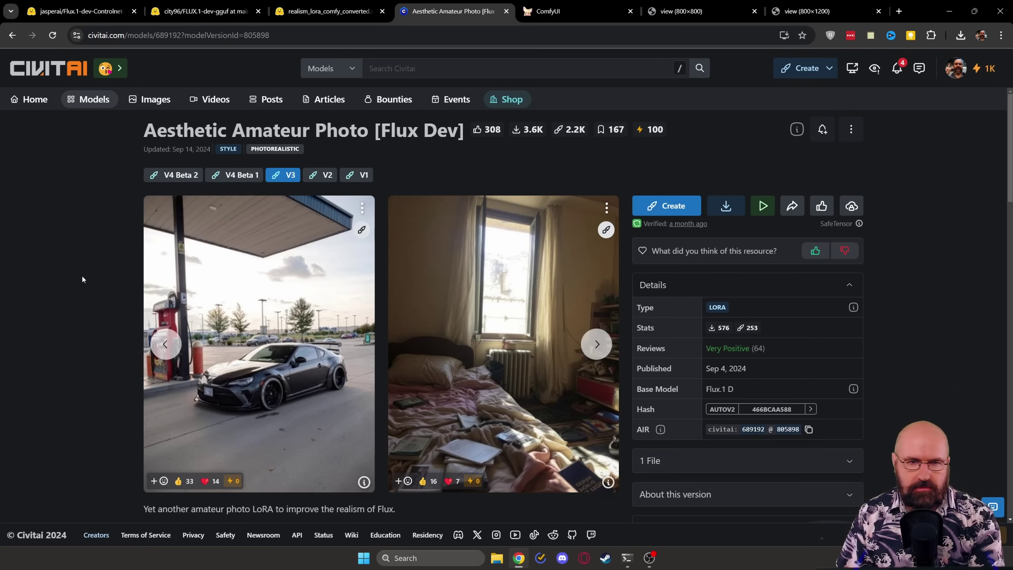
# View the realism_lora_comfy_converted.safetensors file on Hugging Face, then return to the ComfyUI workflow.
pyautogui.click(309, 9)
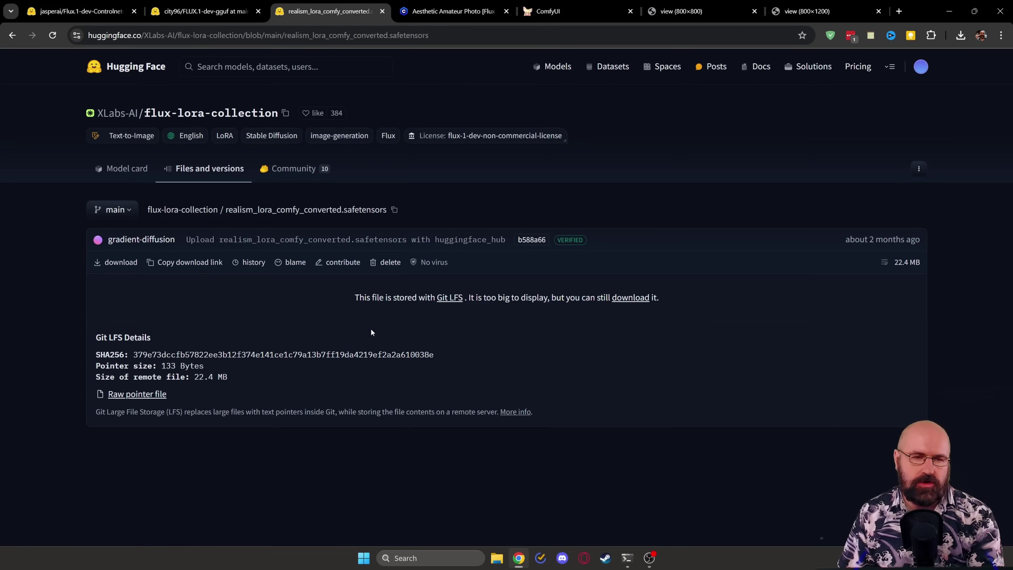
pyautogui.click(549, 11)
# Zoom in on Load ControlNet Model's Flux.1-dev-Controlnet-Upscaler.safetensors and view the jasperai model page.
pyautogui.scroll(-3, 528, 404)
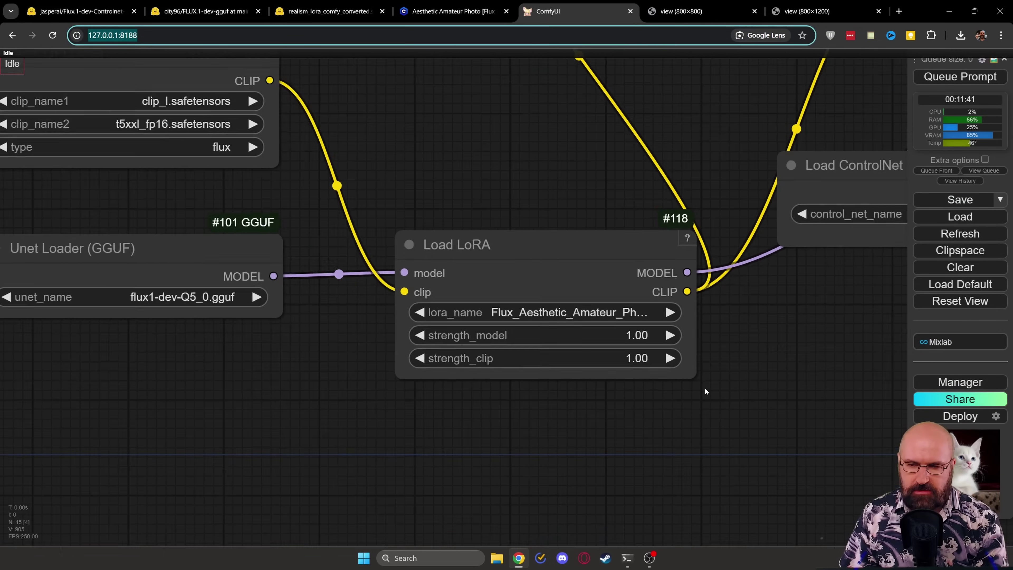
pyautogui.moveTo(809, 371); pyautogui.dragTo(455, 404)
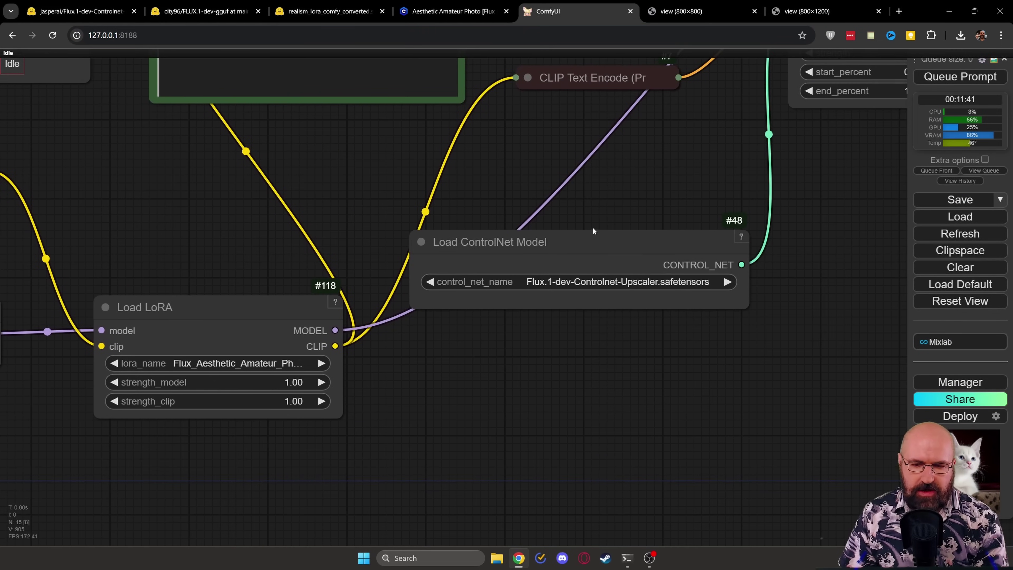
pyautogui.moveTo(593, 230); pyautogui.dragTo(602, 250)
pyautogui.scroll(2, 563, 388)
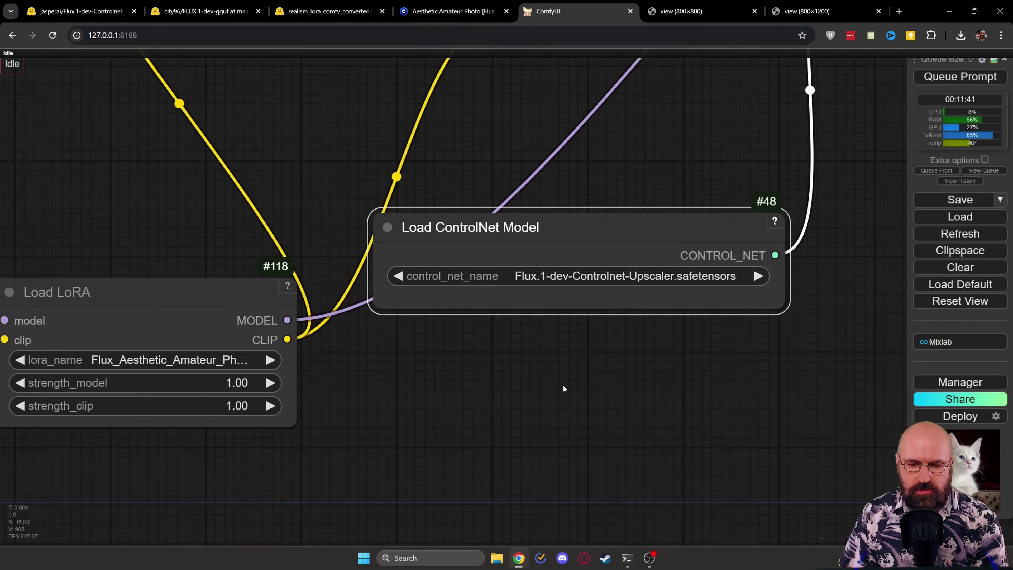
pyautogui.scroll(2, 564, 386)
pyautogui.moveTo(608, 374); pyautogui.dragTo(514, 394)
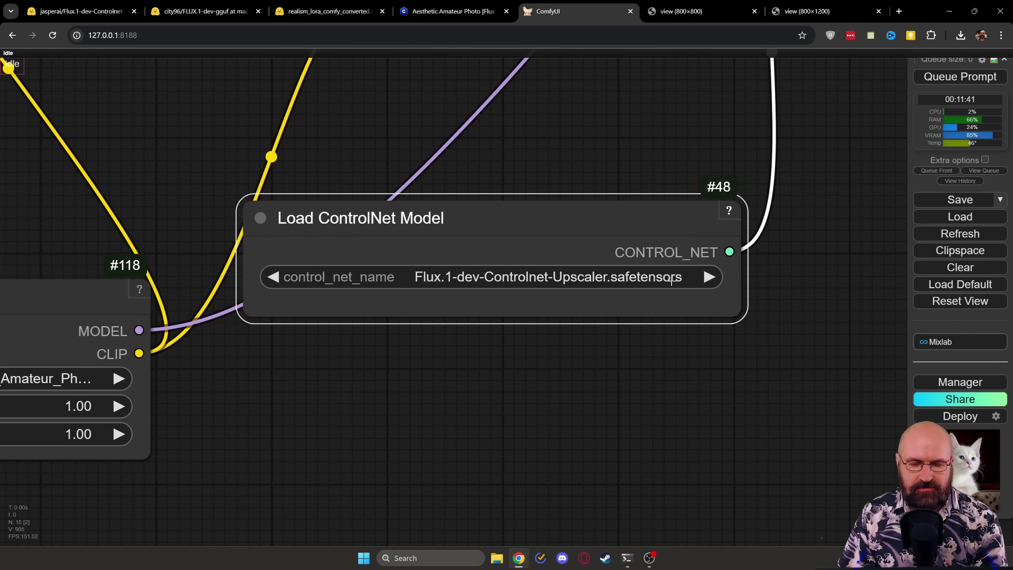
pyautogui.click(96, 13)
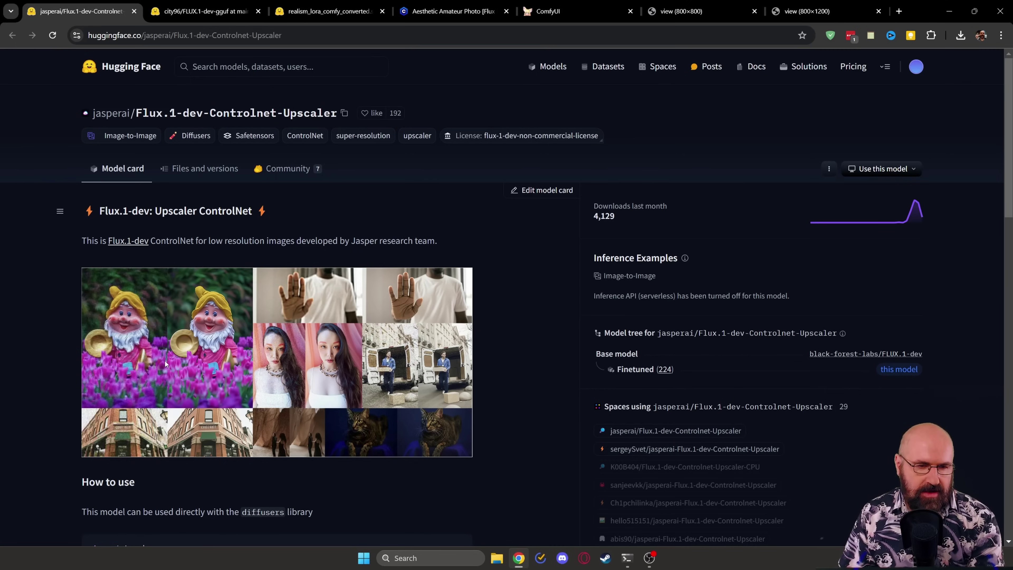
# Show the Flux.1-dev-Controlnet-Upscaler repository's Files and versions list on Hugging Face.
pyautogui.click(187, 169)
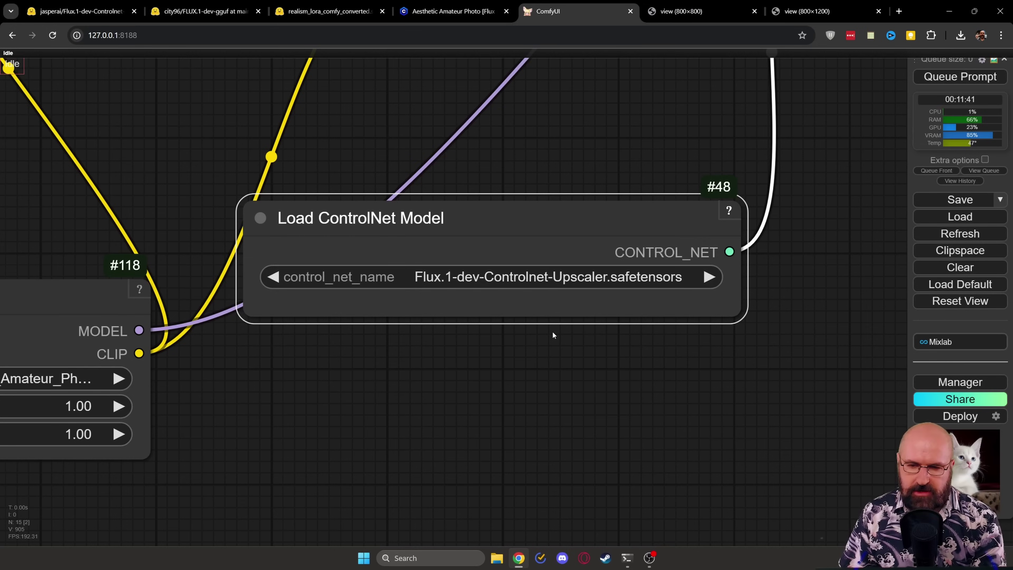
# Zoom out over the workflow, nudging Load LoRA up and the CLIP Text Encode (Prompt) node down.
pyautogui.scroll(-6, 558, 287)
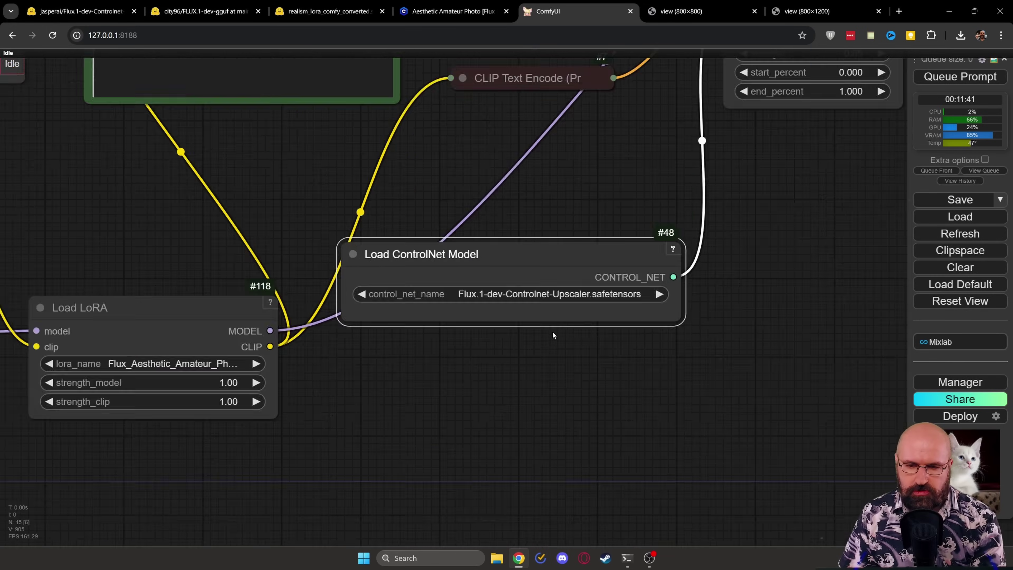
pyautogui.moveTo(575, 238); pyautogui.dragTo(651, 247)
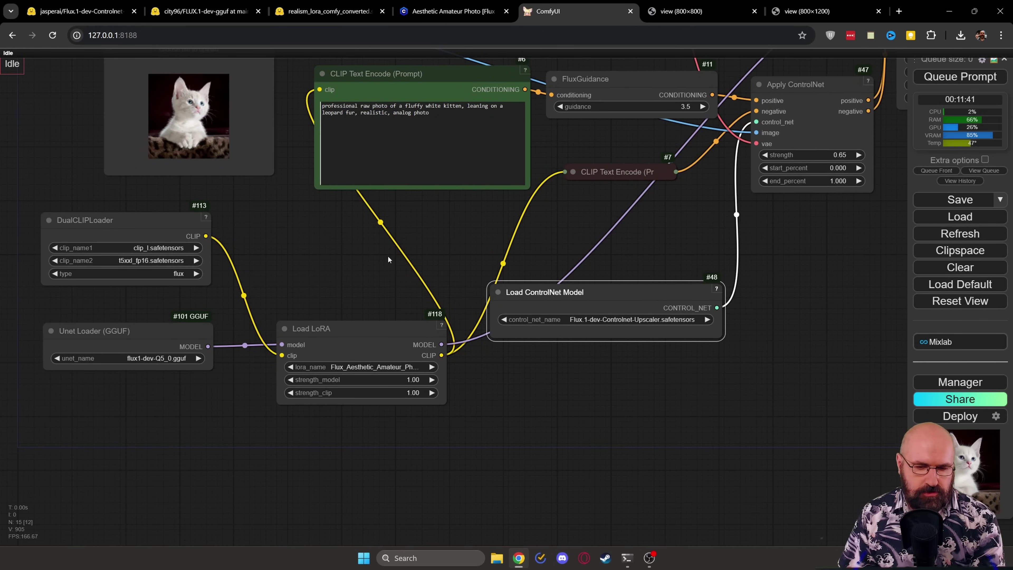
pyautogui.moveTo(360, 337); pyautogui.dragTo(358, 322)
pyautogui.moveTo(453, 241); pyautogui.dragTo(431, 387)
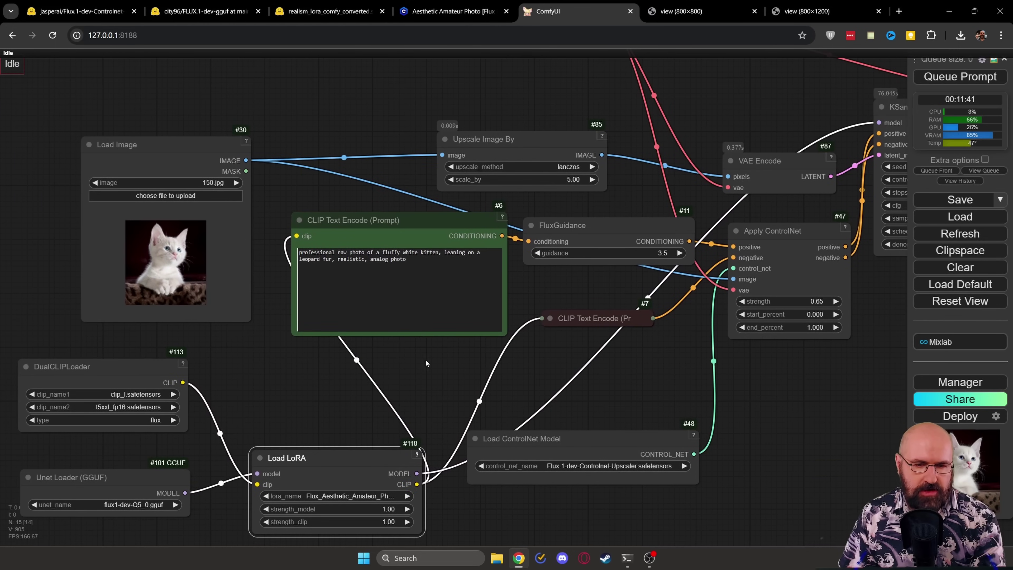
pyautogui.moveTo(357, 217); pyautogui.dragTo(356, 227)
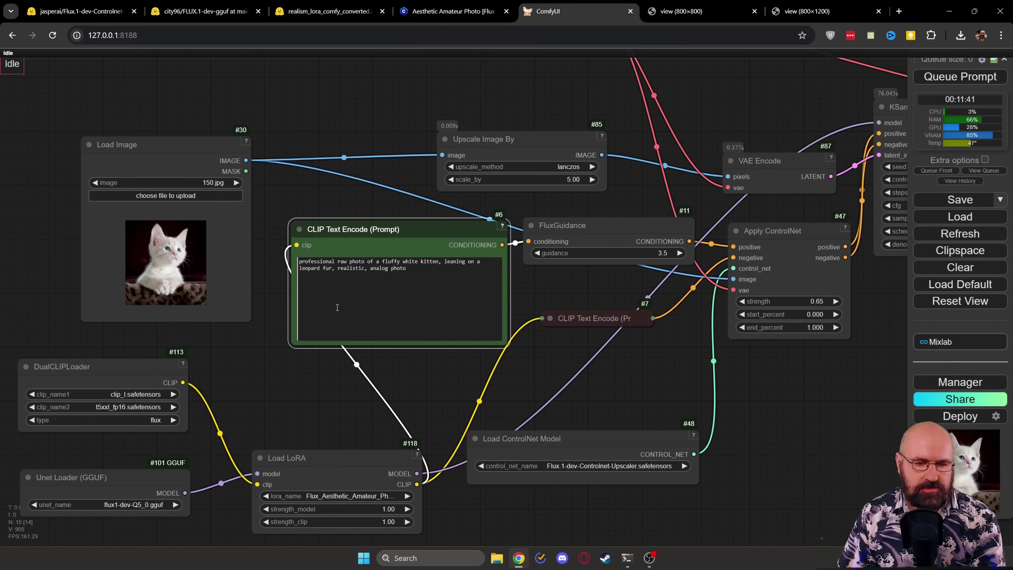
pyautogui.scroll(5, 348, 176)
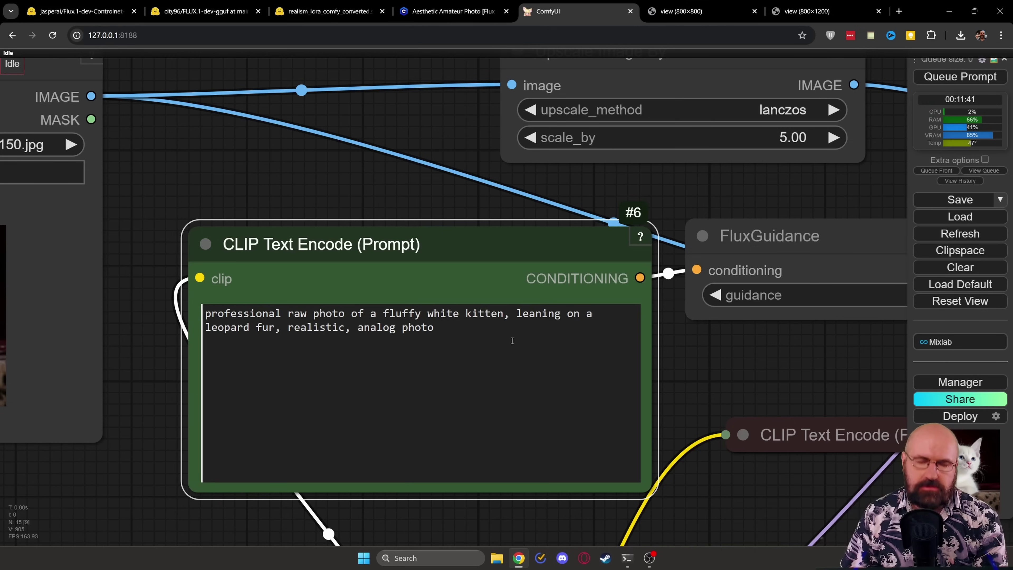
# Slightly reposition the second CLIP Text Encode node and the FluxGuidance node beside Apply ControlNet.
pyautogui.moveTo(739, 348); pyautogui.dragTo(339, 262)
pyautogui.click(456, 359)
pyautogui.moveTo(456, 359); pyautogui.dragTo(453, 361)
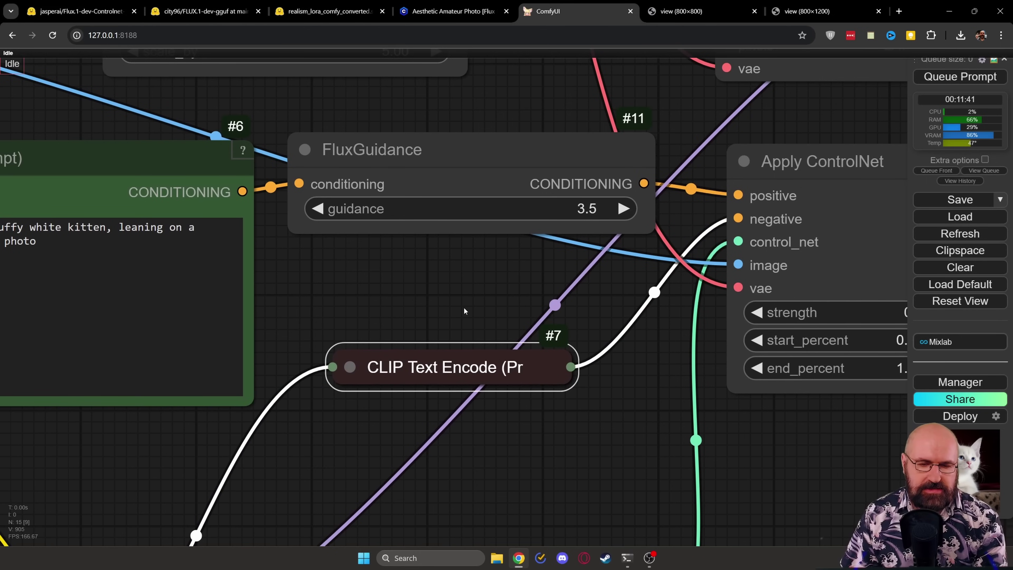
pyautogui.moveTo(445, 285); pyautogui.dragTo(442, 303)
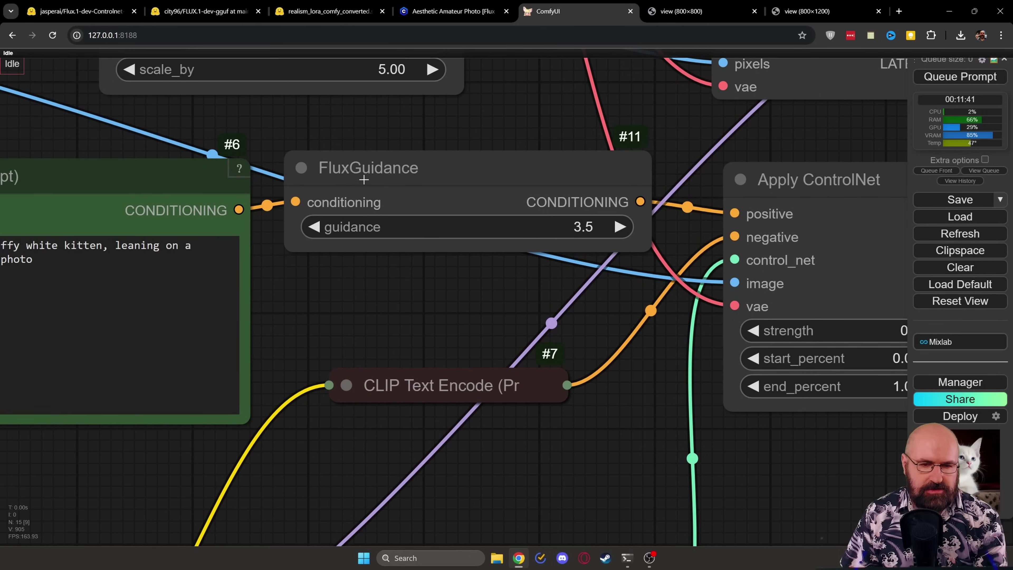
pyautogui.click(385, 192)
pyautogui.moveTo(386, 192); pyautogui.dragTo(400, 186)
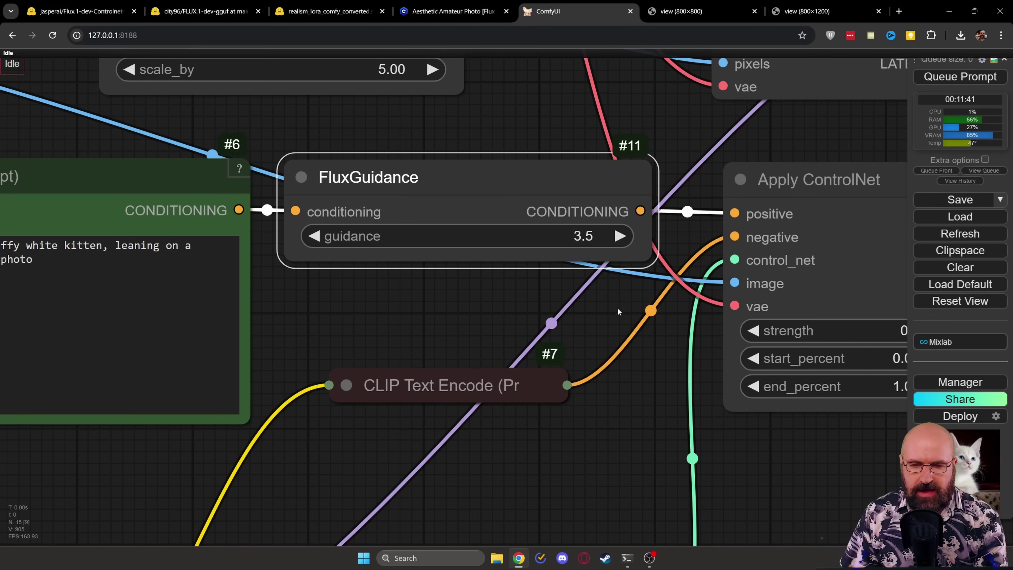
# Pan across Apply ControlNet and Load ControlNet Model to the Load Image (150.jpg) node.
pyautogui.moveTo(682, 229); pyautogui.dragTo(485, 235)
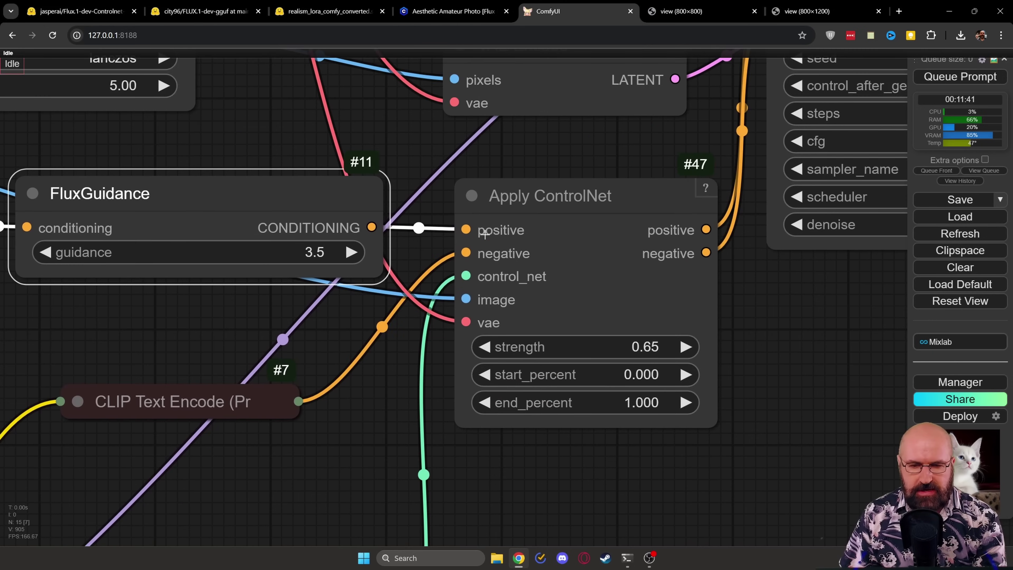
pyautogui.scroll(-2, 491, 459)
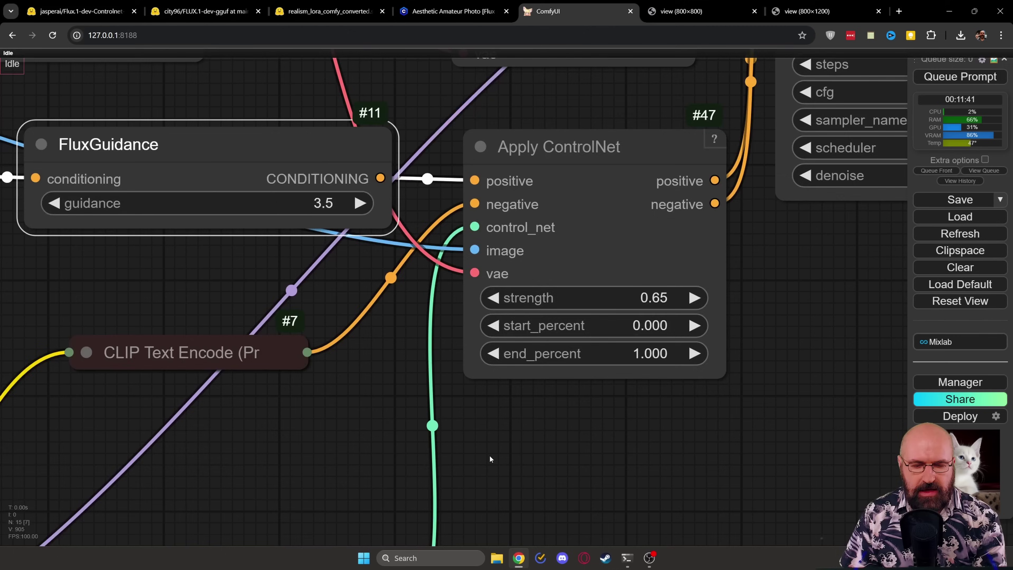
pyautogui.moveTo(491, 459); pyautogui.dragTo(455, 344)
pyautogui.scroll(-2, 482, 331)
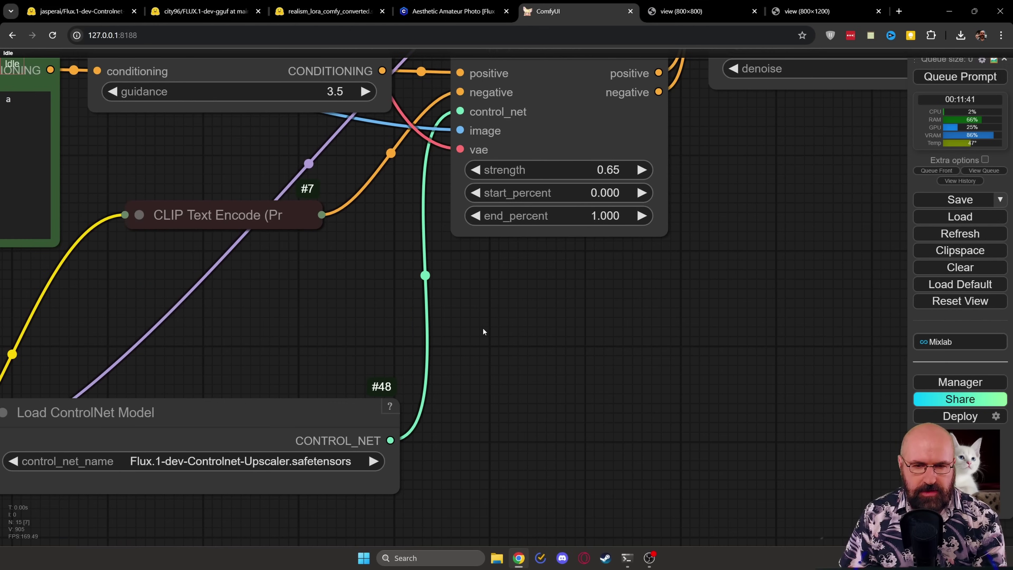
pyautogui.scroll(2, 484, 331)
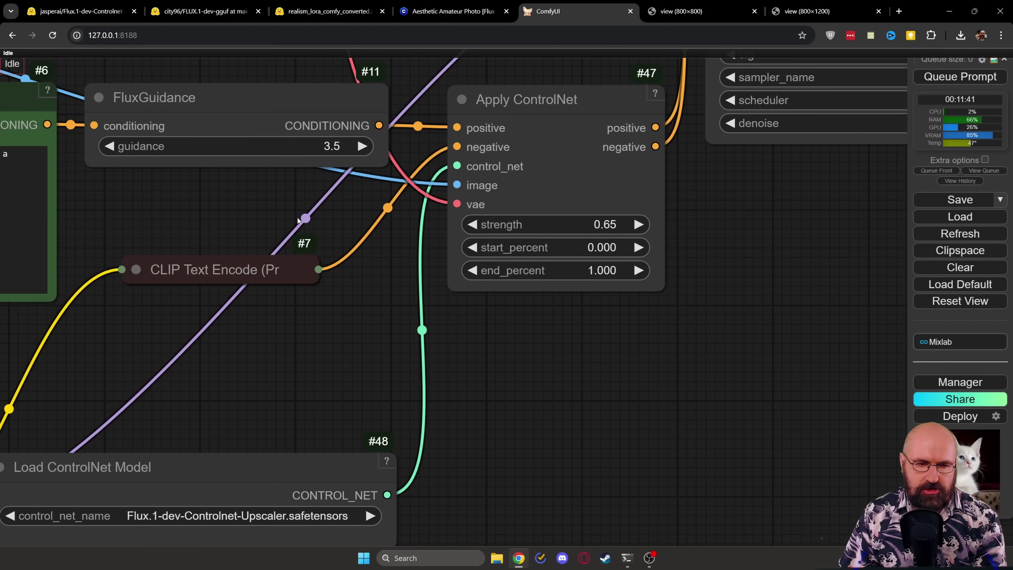
pyautogui.scroll(-3, 298, 218)
pyautogui.moveTo(192, 206); pyautogui.dragTo(681, 313)
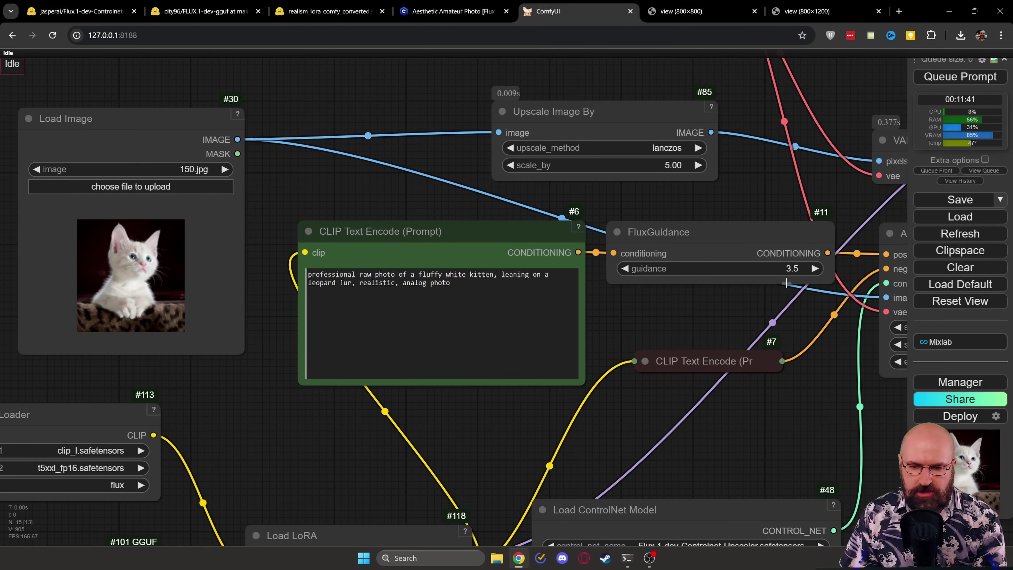
# Inspect the KSampler settings (35 steps, cfg 1.0, euler, normal, denoise 1.00) and its negative input.
pyautogui.moveTo(813, 309); pyautogui.dragTo(579, 262)
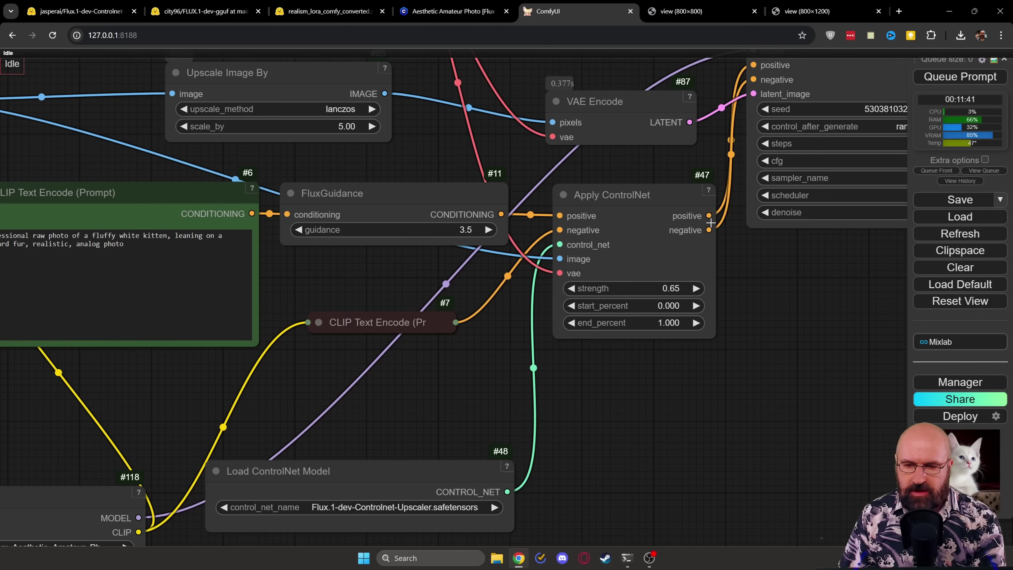
pyautogui.moveTo(748, 222); pyautogui.dragTo(607, 379)
pyautogui.scroll(1, 627, 244)
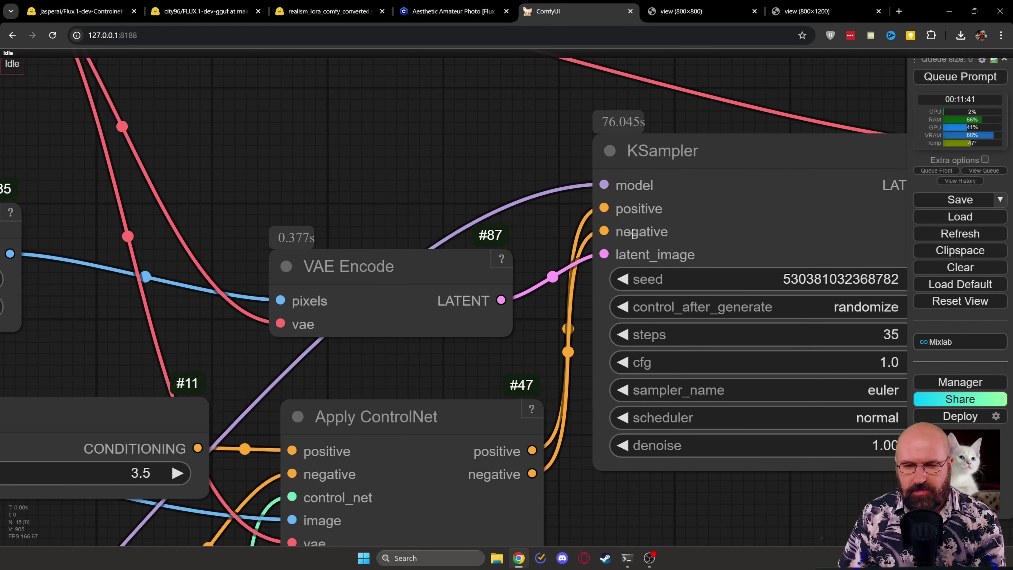
pyautogui.moveTo(632, 230)
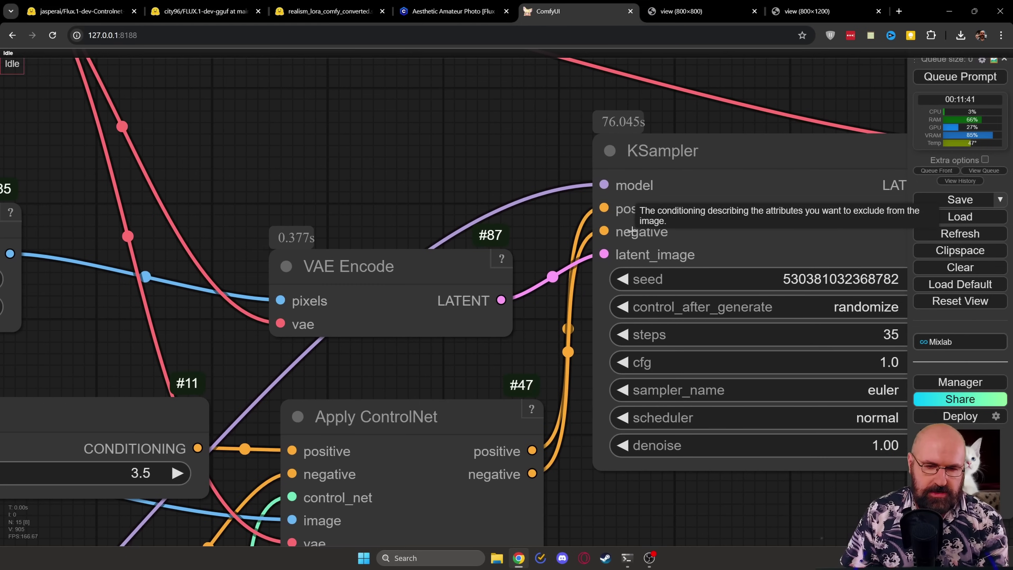
# Reposition the Upscale Image By, Load VAE and VAE Encode nodes, then center on the KSampler.
pyautogui.scroll(-3, 364, 245)
pyautogui.moveTo(279, 185); pyautogui.dragTo(585, 189)
pyautogui.moveTo(344, 239)
pyautogui.mouseDown()
pyautogui.moveTo(341, 208)
pyautogui.moveTo(328, 231)
pyautogui.moveTo(331, 189)
pyautogui.moveTo(332, 252)
pyautogui.mouseUp()
pyautogui.moveTo(556, 181); pyautogui.dragTo(427, 211)
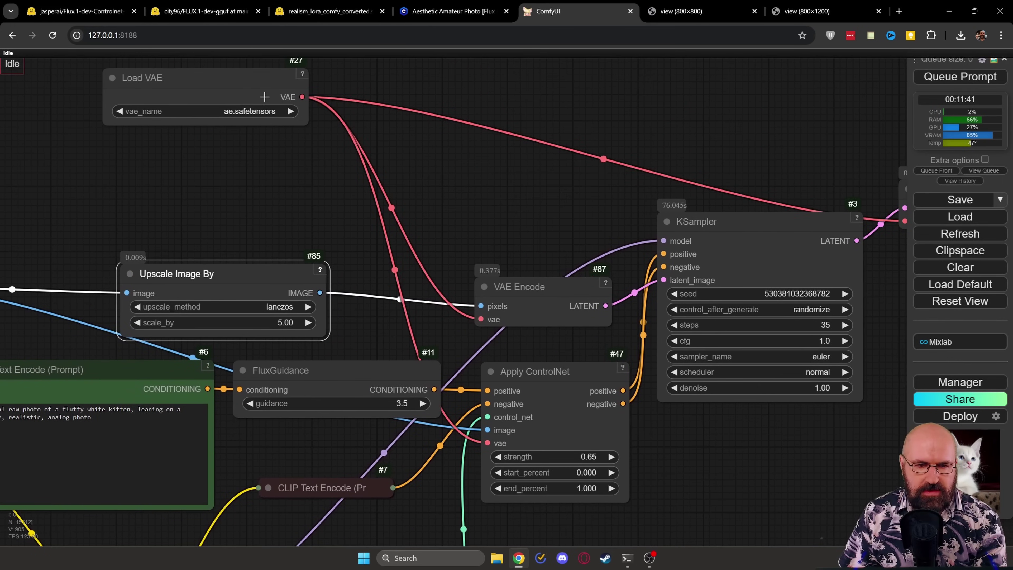
pyautogui.moveTo(264, 97); pyautogui.dragTo(263, 99)
pyautogui.moveTo(550, 292); pyautogui.dragTo(542, 290)
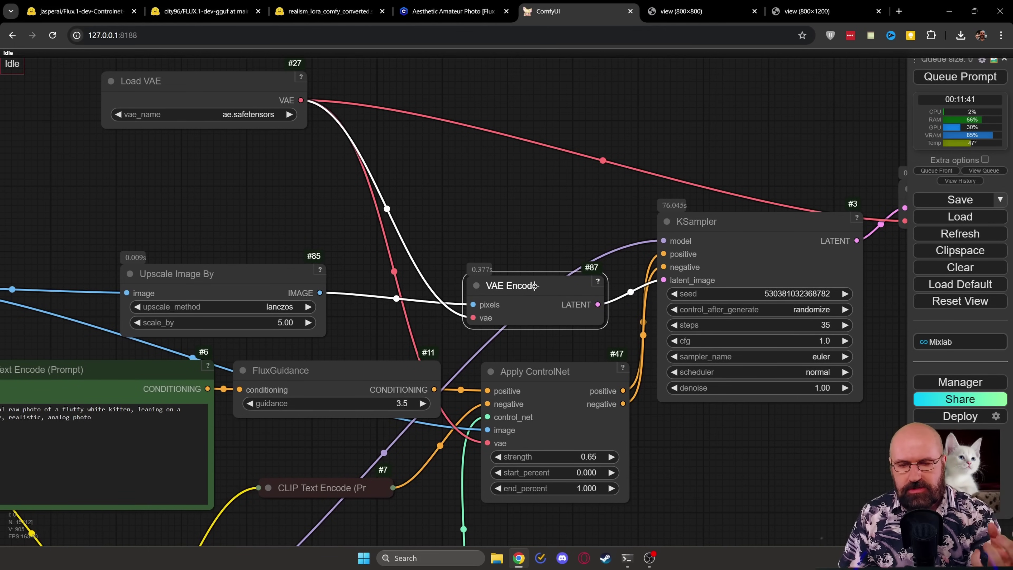
pyautogui.moveTo(612, 235); pyautogui.dragTo(477, 200)
pyautogui.scroll(4, 558, 241)
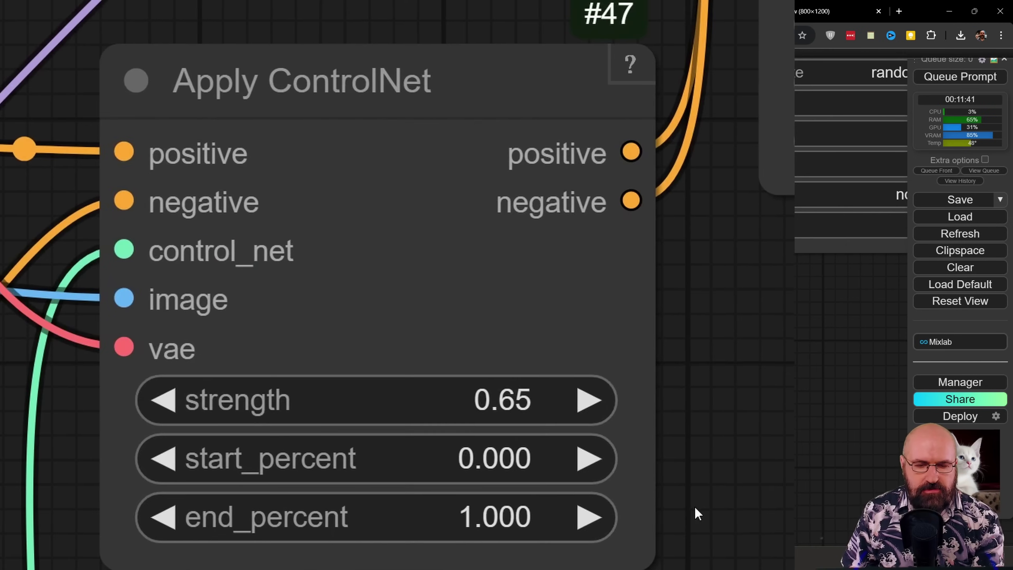
# Pan past the Apply ControlNet and KSampler settings to the Save Image node's finished kitten portrait.
pyautogui.moveTo(696, 513); pyautogui.dragTo(713, 485)
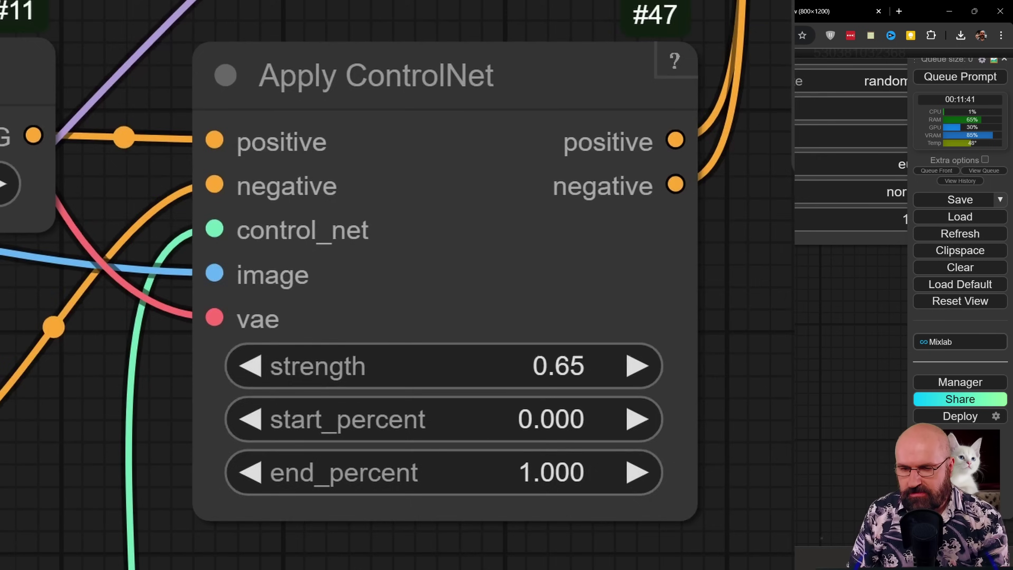
pyautogui.moveTo(552, 427); pyautogui.dragTo(480, 478)
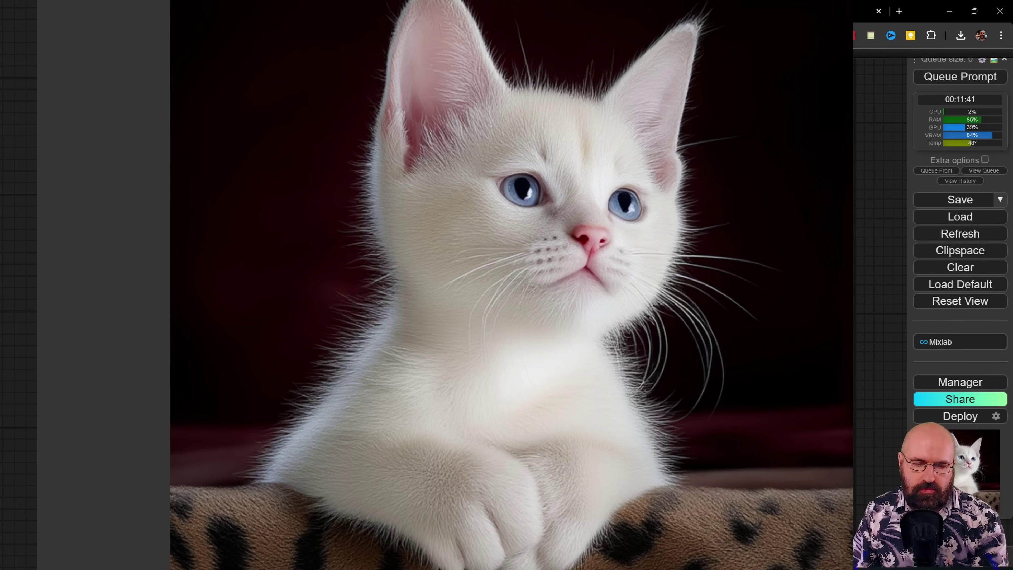
# Scroll to the bottom of the kitten image, then zoom out to show the whole workflow.
pyautogui.moveTo(863, 474); pyautogui.dragTo(867, 341)
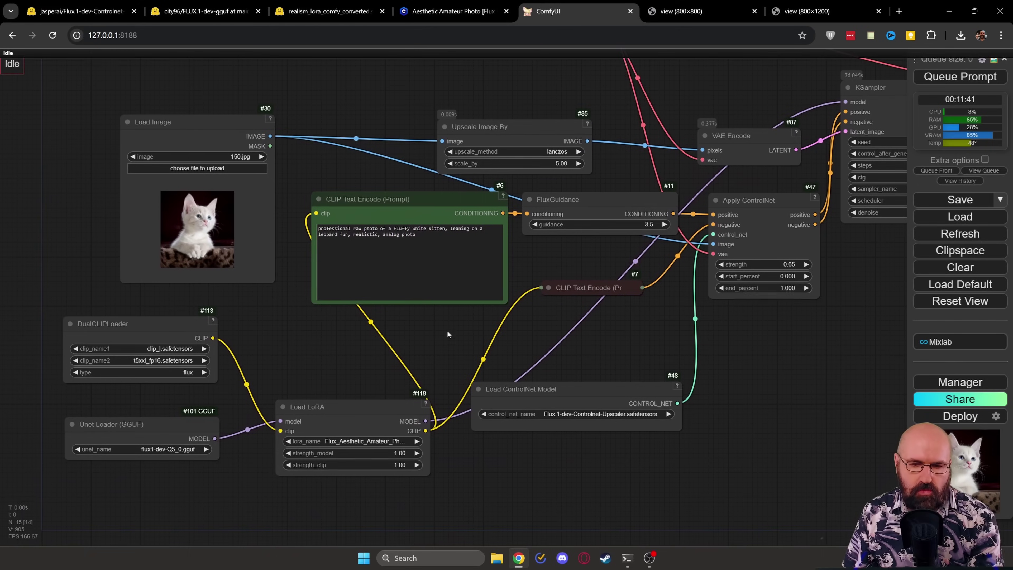
pyautogui.scroll(-3, 447, 330)
pyautogui.moveTo(398, 358); pyautogui.dragTo(339, 387)
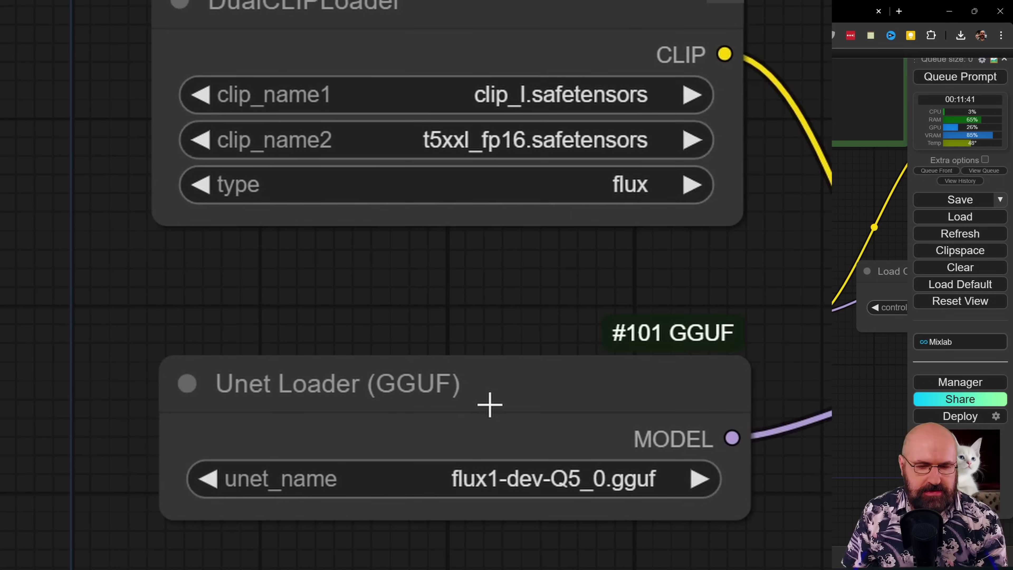
# Select the Unet Loader (GGUF) node on flux1-dev-Q5_0.gguf, then switch to File Explorer's ComfyUI models folder.
pyautogui.click(392, 329)
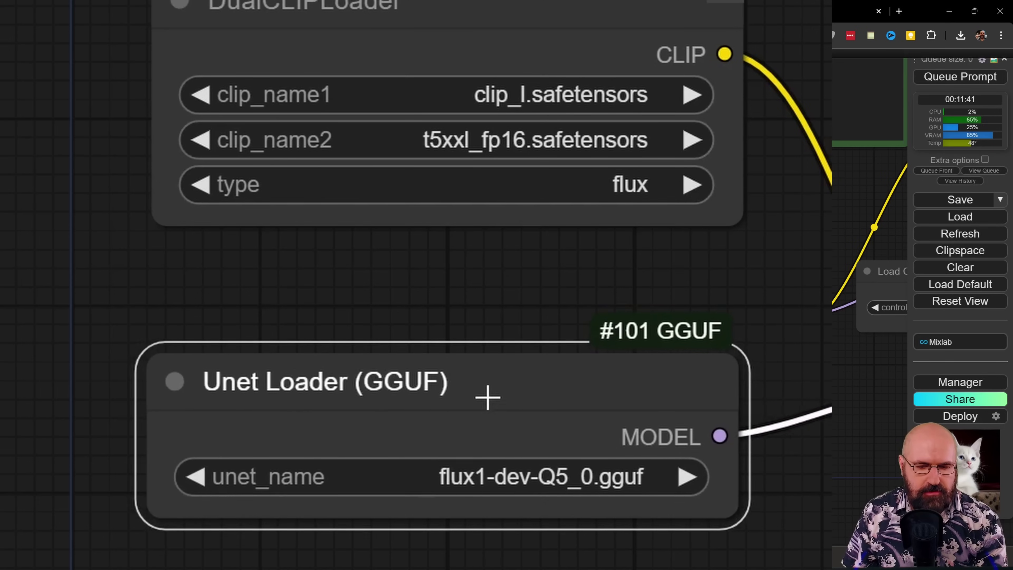
pyautogui.moveTo(487, 397); pyautogui.dragTo(489, 398)
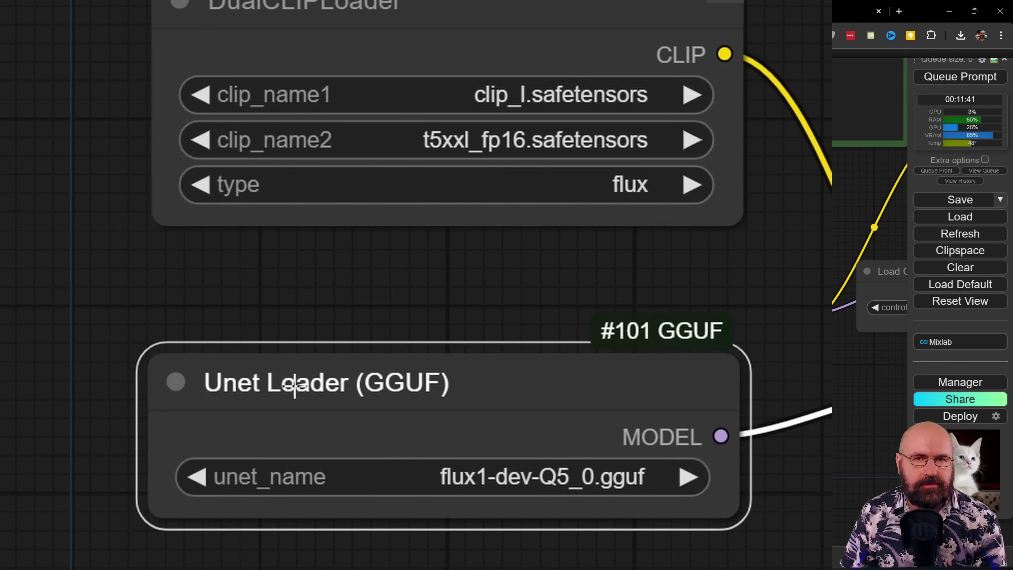
pyautogui.hotkey('alt', 'Tab')
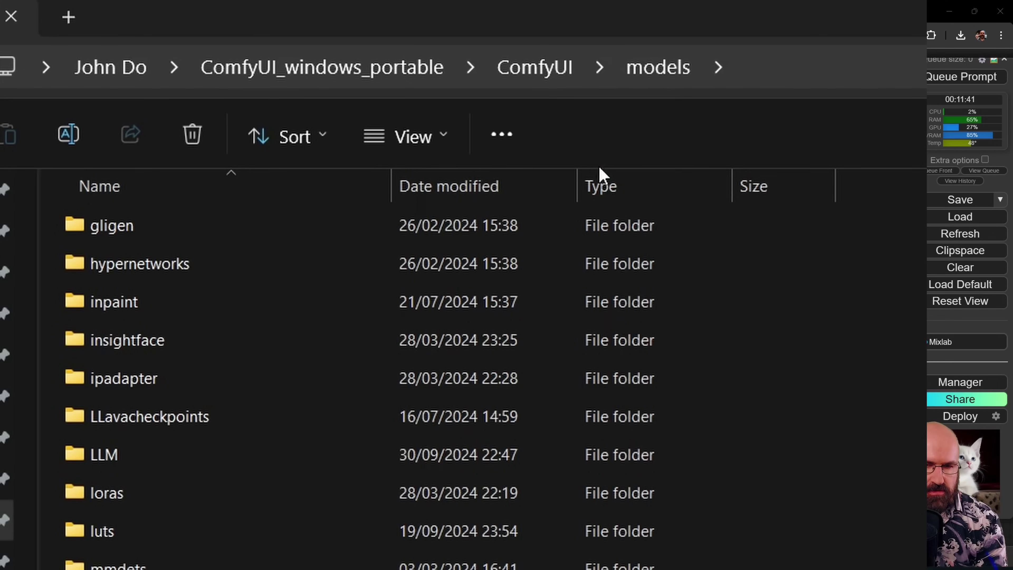
# Scroll the ComfyUI models folder list and open the unet folder holding the flux1 model files.
pyautogui.click(455, 540)
pyautogui.scroll(-2, 282, 480)
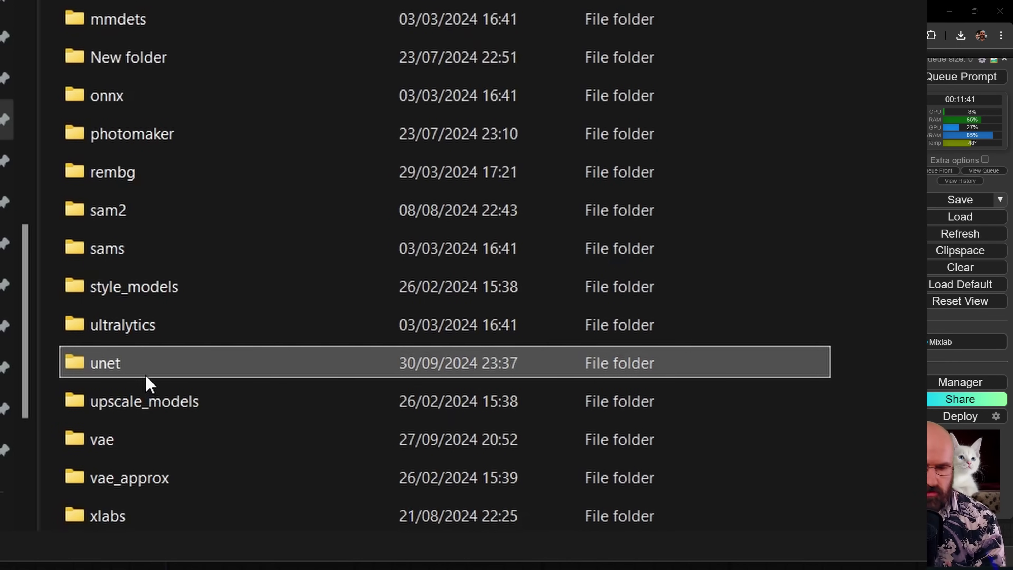
pyautogui.moveTo(149, 383)
pyautogui.doubleClick(91, 369)
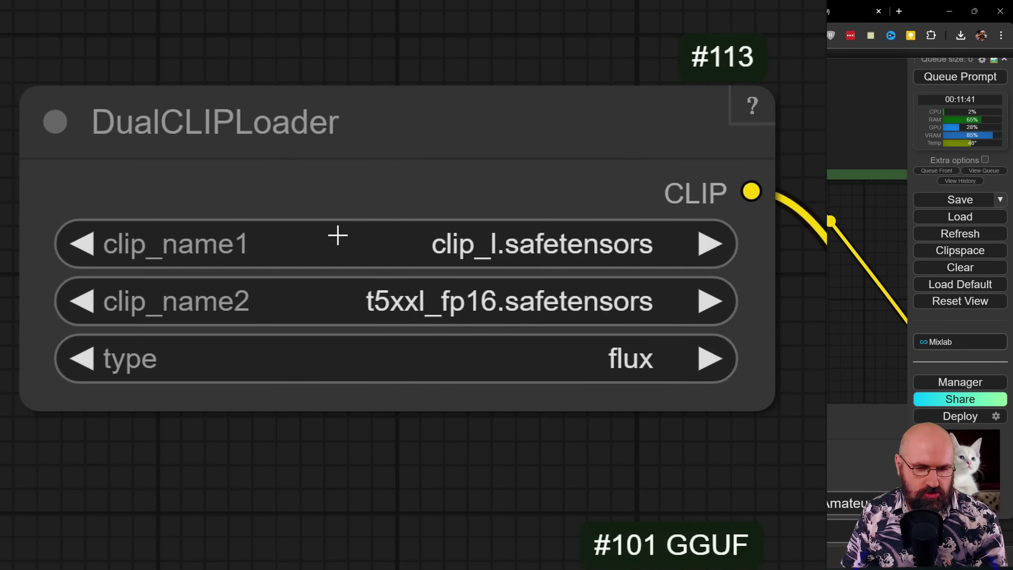
# Move the canvas from Load Image past Upscale Image By to the Load VAE node using ae.safetensors.
pyautogui.scroll(-5, 359, 243)
pyautogui.moveTo(571, 347); pyautogui.dragTo(560, 381)
pyautogui.scroll(5, 570, 381)
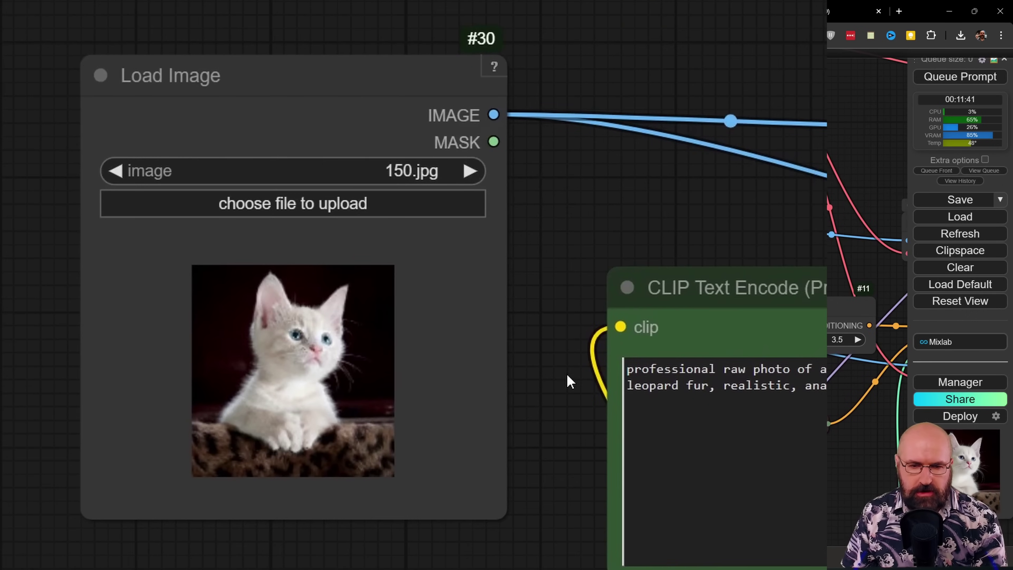
pyautogui.moveTo(774, 214); pyautogui.dragTo(305, 398)
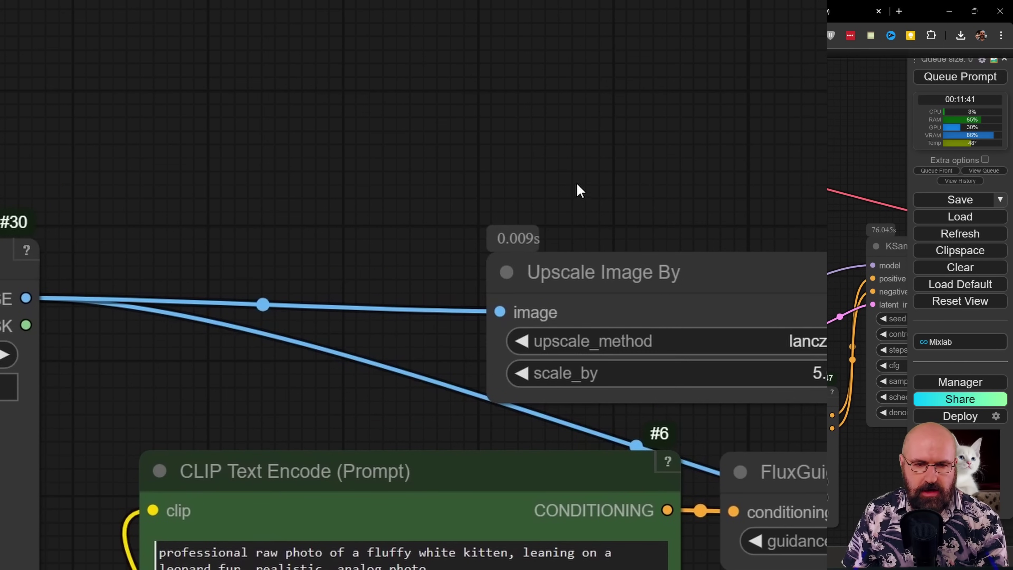
pyautogui.moveTo(579, 191); pyautogui.dragTo(380, 381)
pyautogui.scroll(1, 380, 380)
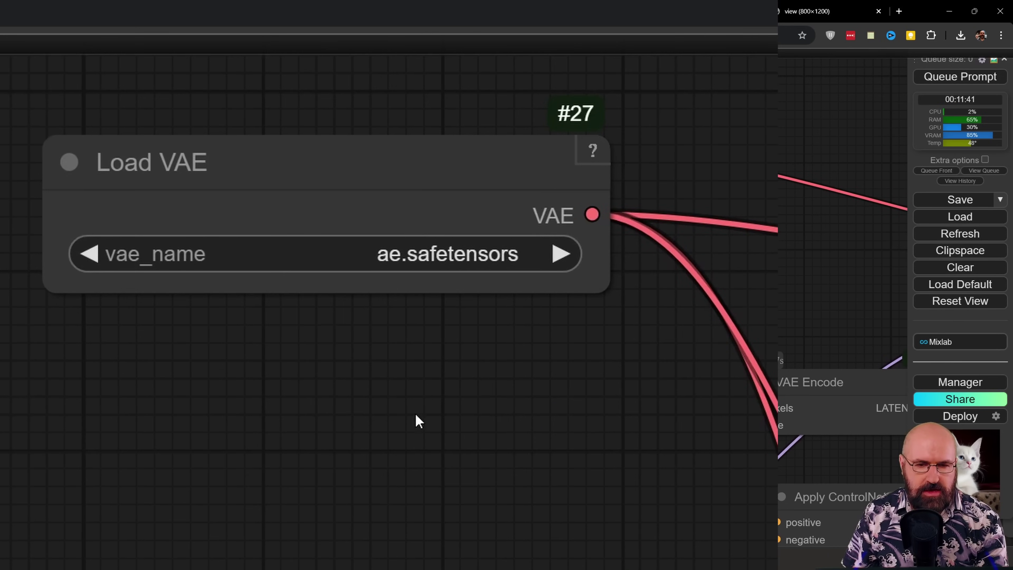
# Back in File Explorer, go up to models, open the vae folder and select ae.safetensors.
pyautogui.hotkey('alt', 'Tab')
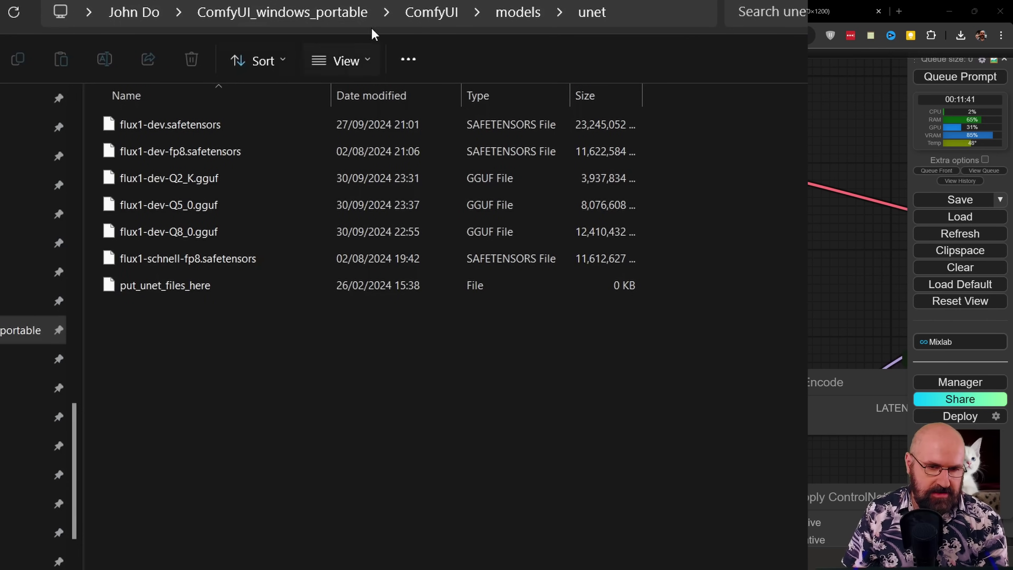
pyautogui.click(495, 14)
pyautogui.scroll(-2, 276, 436)
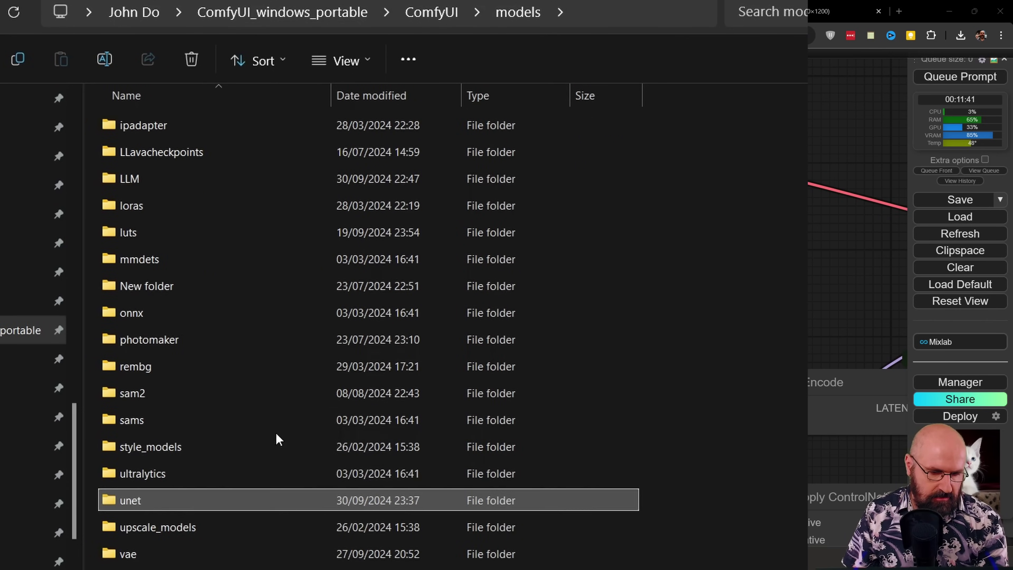
pyautogui.doubleClick(163, 557)
pyautogui.press('Down')
pyautogui.press('Up')
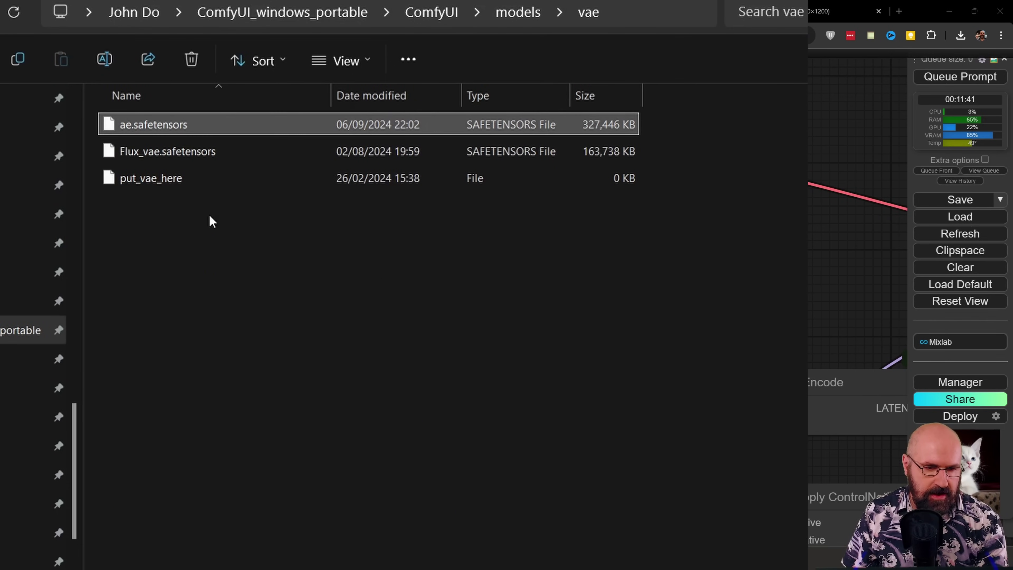